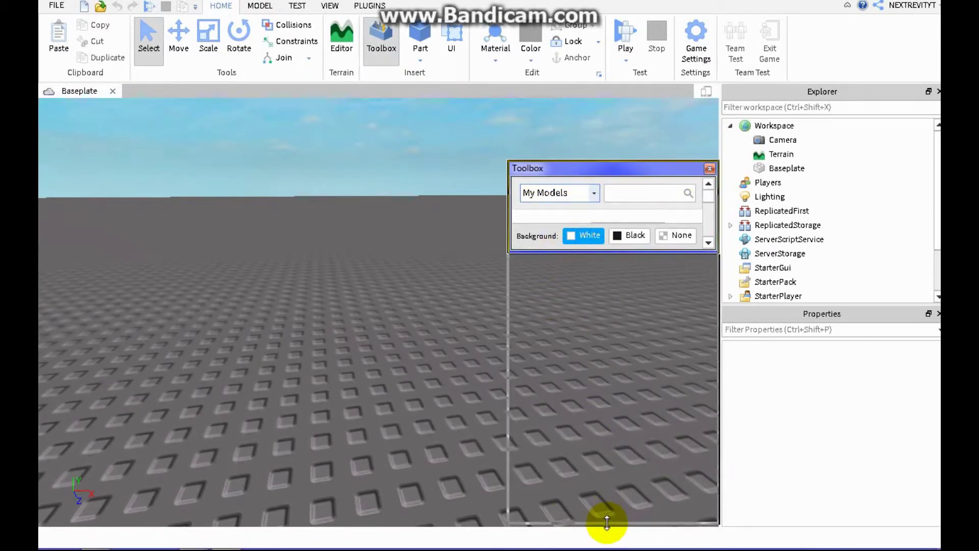
# Insert the Crash Test model from My Models and remove the original Baseplate from the workspace.
pyautogui.moveTo(607, 522); pyautogui.dragTo(606, 524)
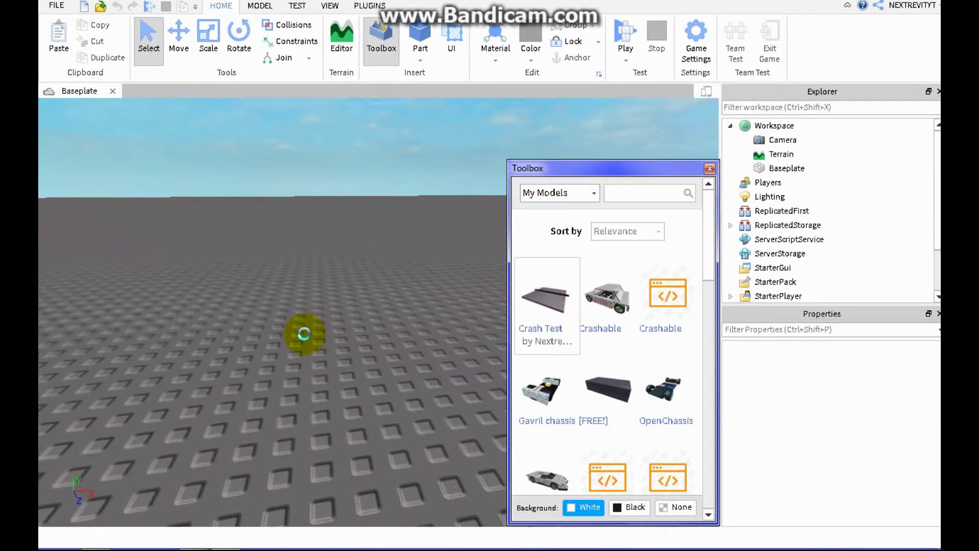
pyautogui.moveTo(304, 334); pyautogui.dragTo(393, 325)
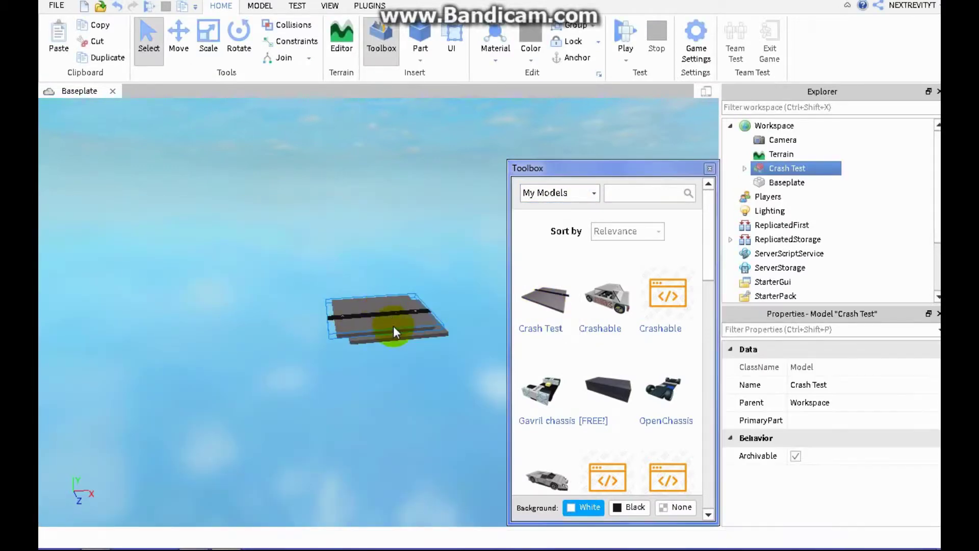
pyautogui.moveTo(384, 310); pyautogui.dragTo(385, 309, button='right')
pyautogui.scroll(4, 383, 310)
pyautogui.scroll(2, 385, 309)
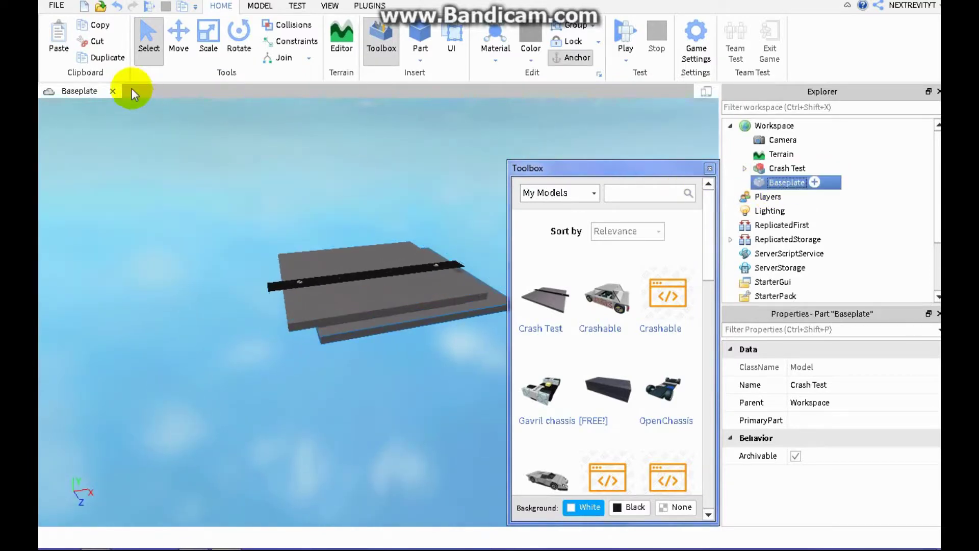
pyautogui.click(88, 41)
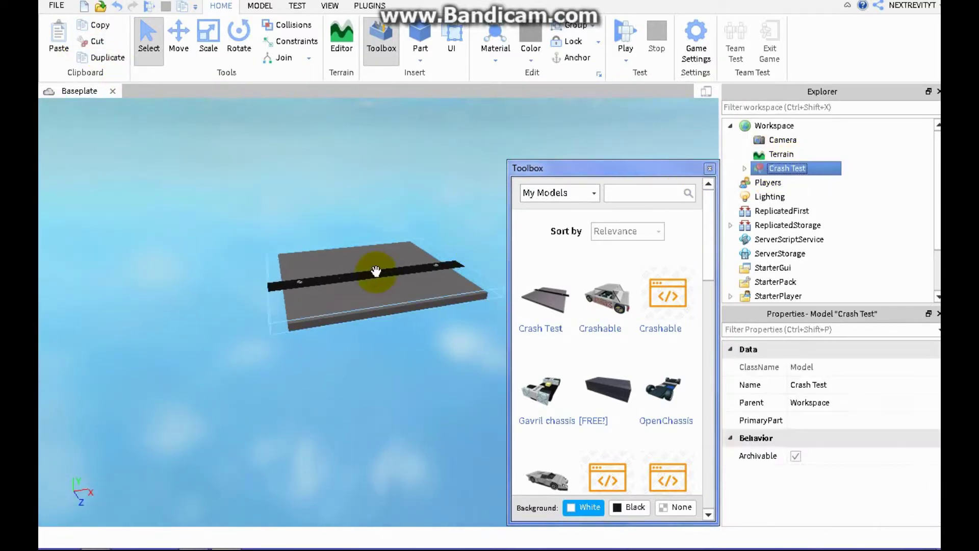
# Examine the example car and the spring line running ahead of it along the black crash track.
pyautogui.scroll(8, 386, 322)
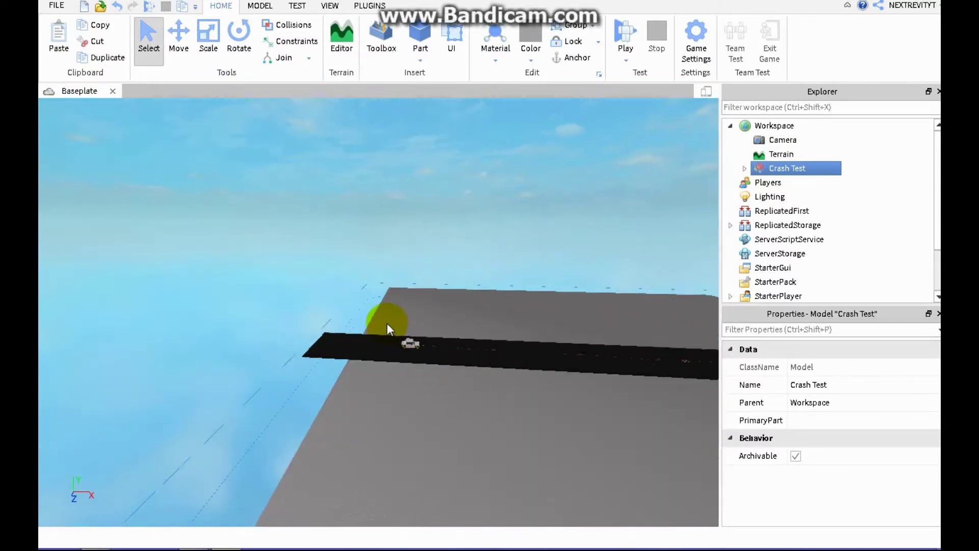
pyautogui.scroll(10, 386, 323)
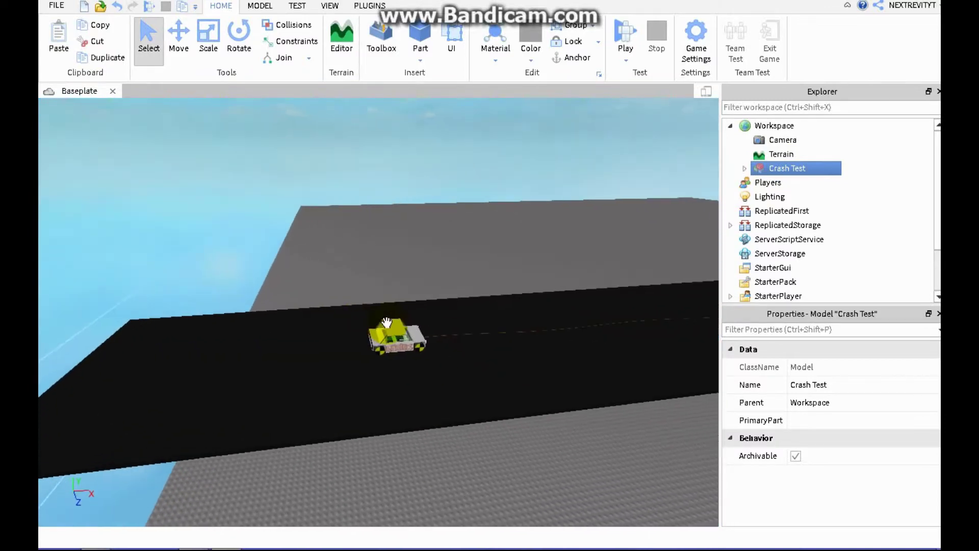
pyautogui.press('w')
pyautogui.moveTo(387, 323); pyautogui.dragTo(556, 258, button='right')
pyautogui.scroll(10, 387, 324)
pyautogui.press('d')
pyautogui.press('a')
pyautogui.press('w')
pyautogui.press('s')
pyautogui.press('w')
pyautogui.press('s')
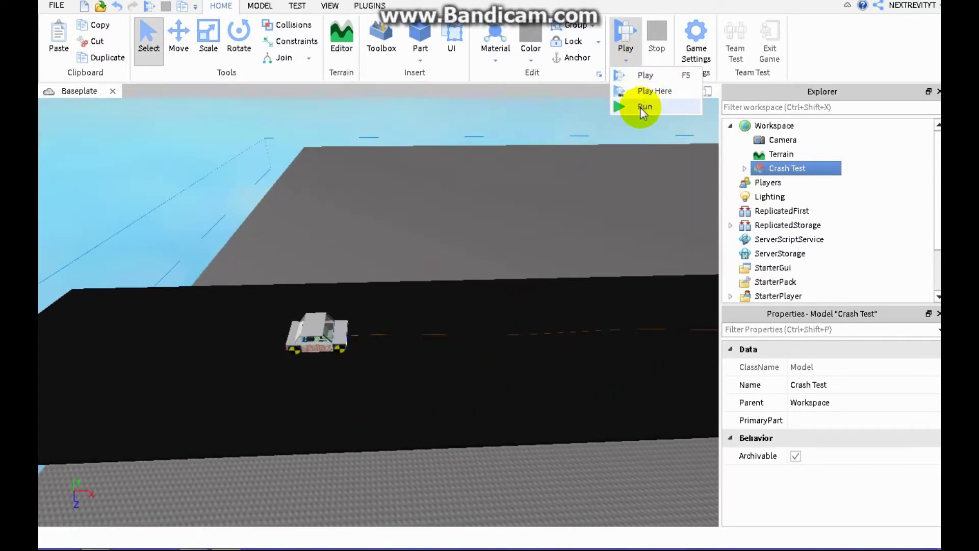
# Run the simulation with the two example cars and watch the crash test.
pyautogui.click(641, 107)
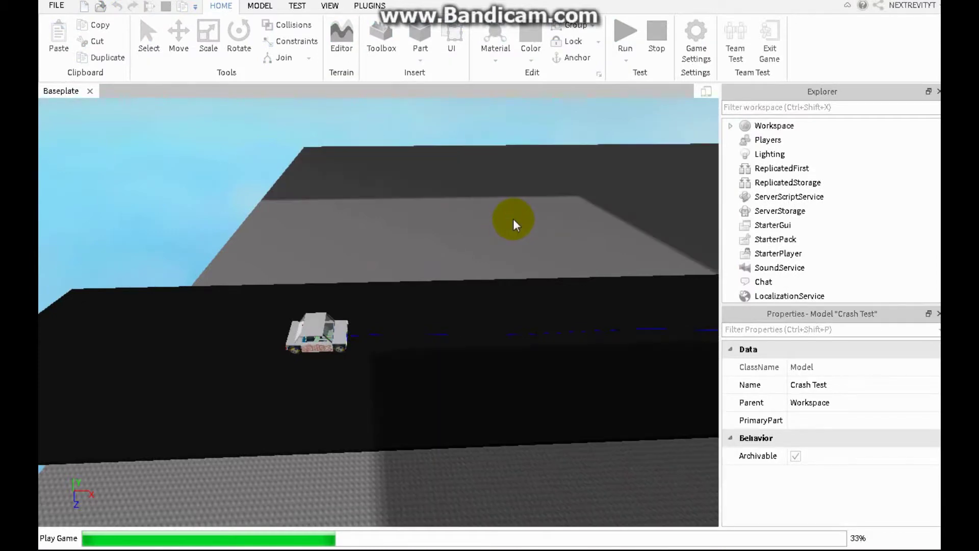
pyautogui.moveTo(504, 230)
pyautogui.mouseDown(button='right')
pyautogui.moveTo(518, 225)
pyautogui.moveTo(505, 231)
pyautogui.mouseUp(button='right')
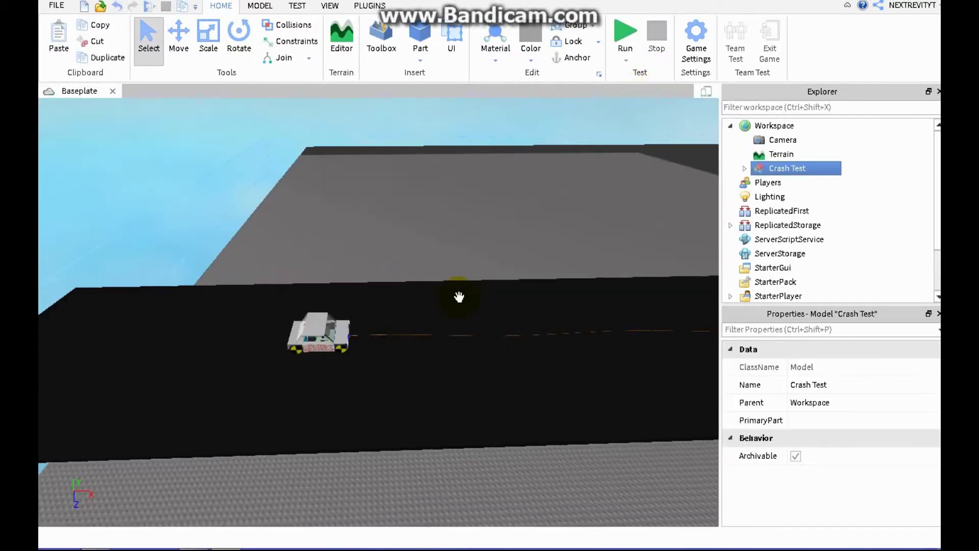
# Remove the first Example Car from the Crash Test model, keeping its blue front-bumper attachment block.
pyautogui.press('w')
pyautogui.moveTo(459, 294); pyautogui.dragTo(415, 266, button='right')
pyautogui.press('w')
pyautogui.press('w')
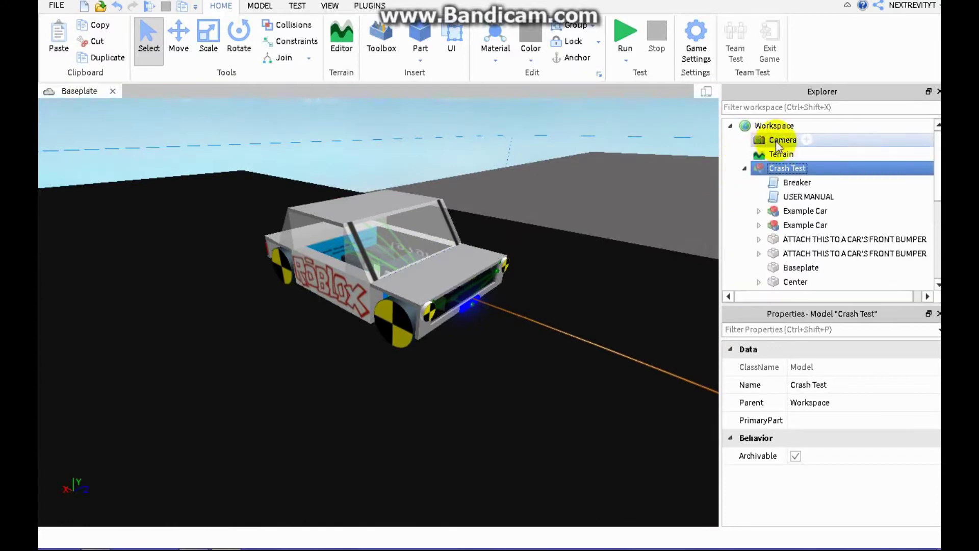
pyautogui.scroll(-1, 788, 188)
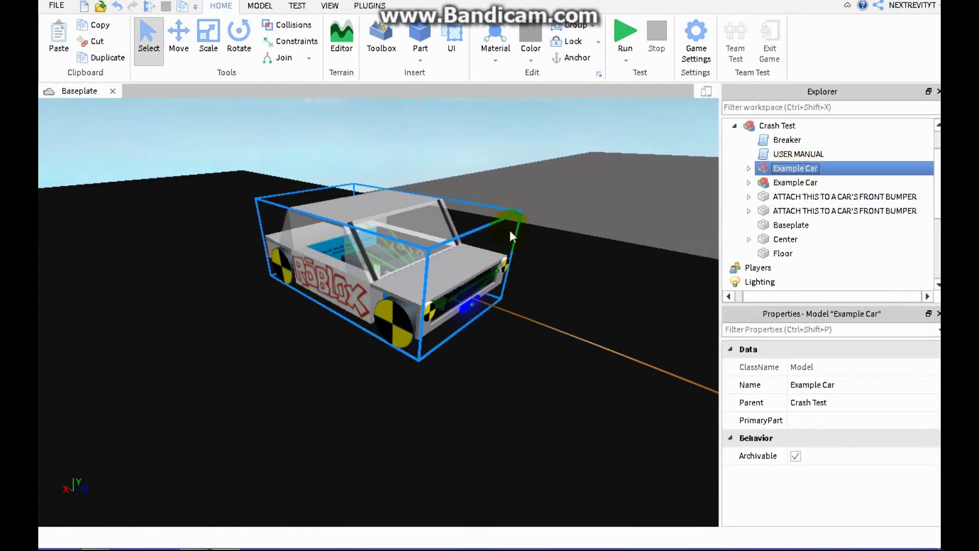
pyautogui.moveTo(459, 230); pyautogui.dragTo(426, 225, button='right')
pyautogui.click(97, 42)
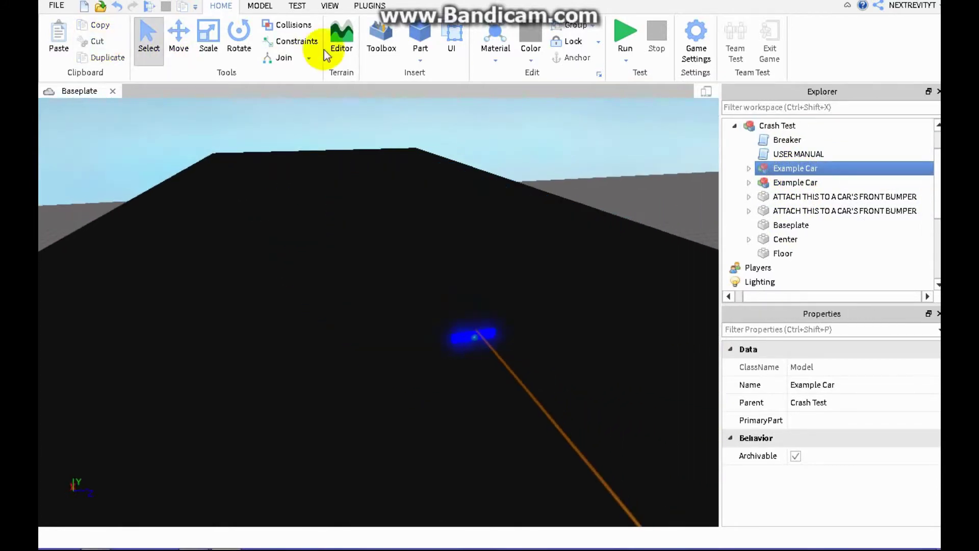
# Search My Models for "sunburst" and insert the crashable Hirochi Sunburst car onto the track.
pyautogui.click(381, 38)
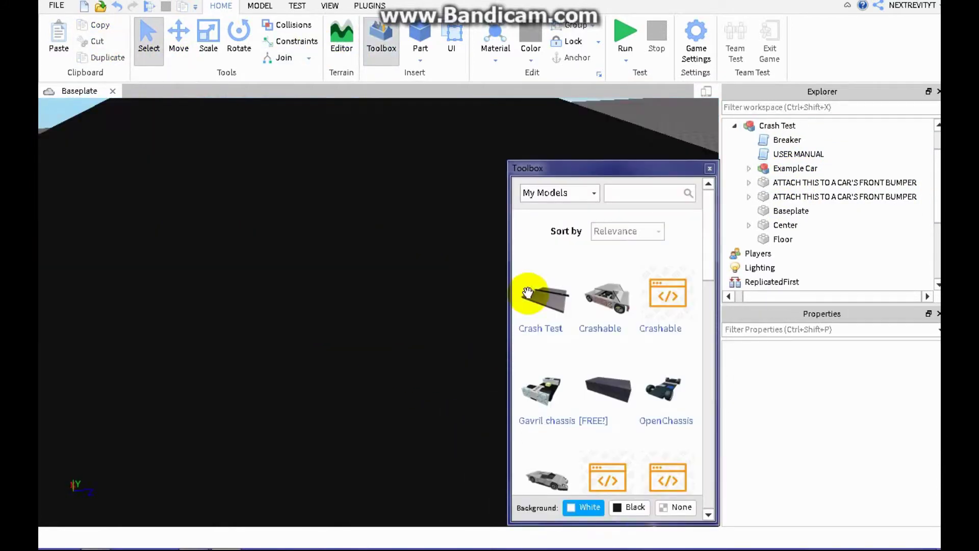
pyautogui.press('s')
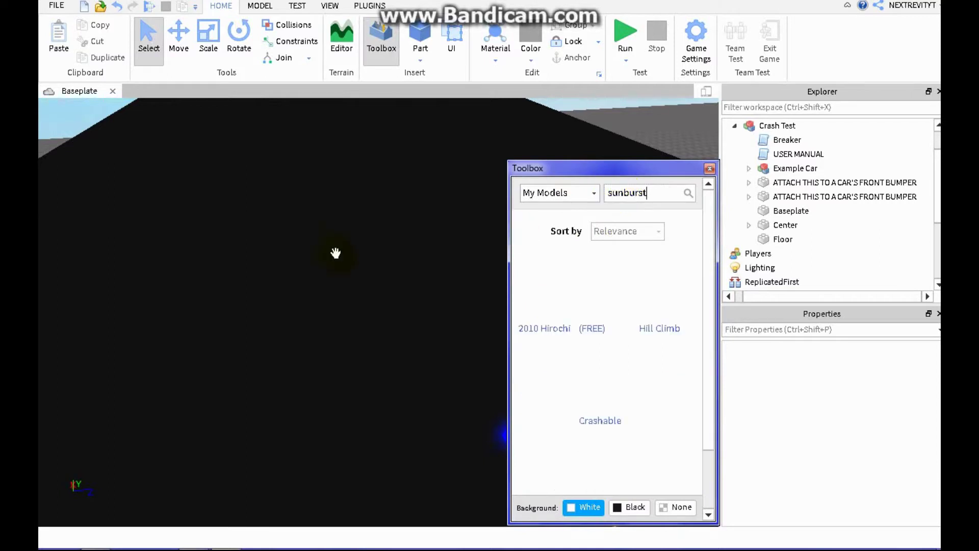
pyautogui.moveTo(335, 253); pyautogui.dragTo(325, 253, button='right')
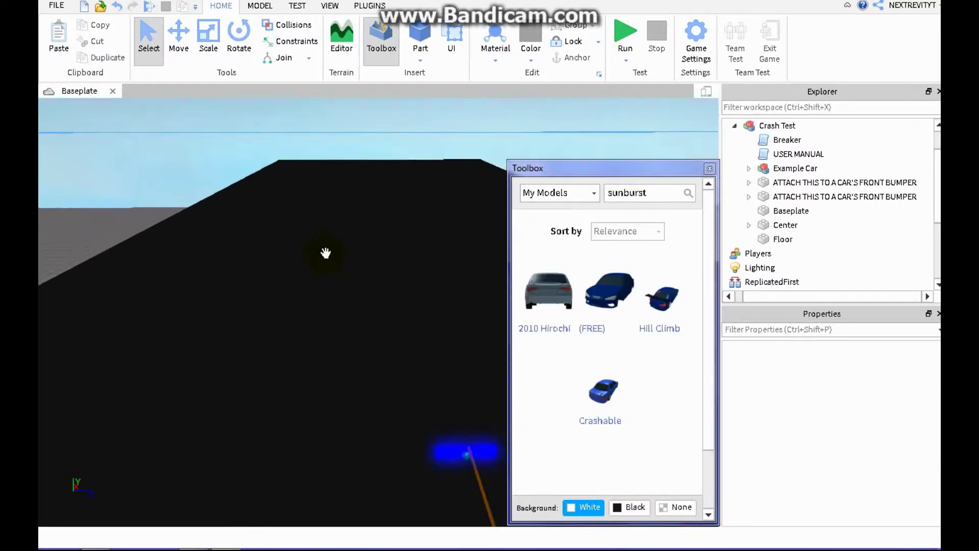
pyautogui.click(601, 366)
pyautogui.click(709, 169)
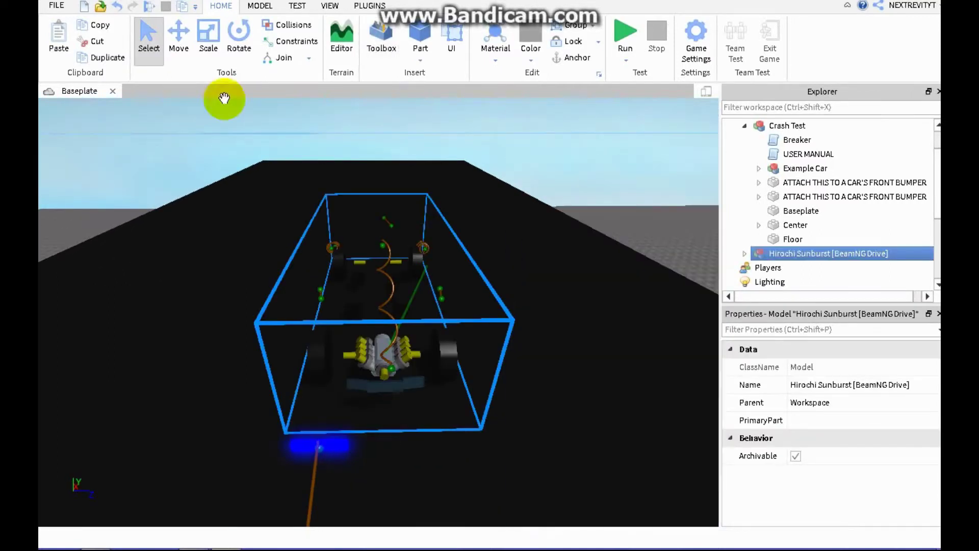
# Move the Hirochi Sunburst sideways to line it up with the blue attachment block.
pyautogui.click(180, 34)
pyautogui.moveTo(297, 277); pyautogui.dragTo(250, 280)
pyautogui.scroll(2, 414, 349)
pyautogui.moveTo(414, 349); pyautogui.dragTo(412, 345, button='right')
pyautogui.moveTo(595, 274)
pyautogui.mouseDown()
pyautogui.moveTo(585, 275)
pyautogui.moveTo(619, 286)
pyautogui.moveTo(565, 274)
pyautogui.moveTo(618, 290)
pyautogui.moveTo(586, 284)
pyautogui.moveTo(605, 301)
pyautogui.mouseUp()
pyautogui.moveTo(384, 365); pyautogui.dragTo(486, 234, button='right')
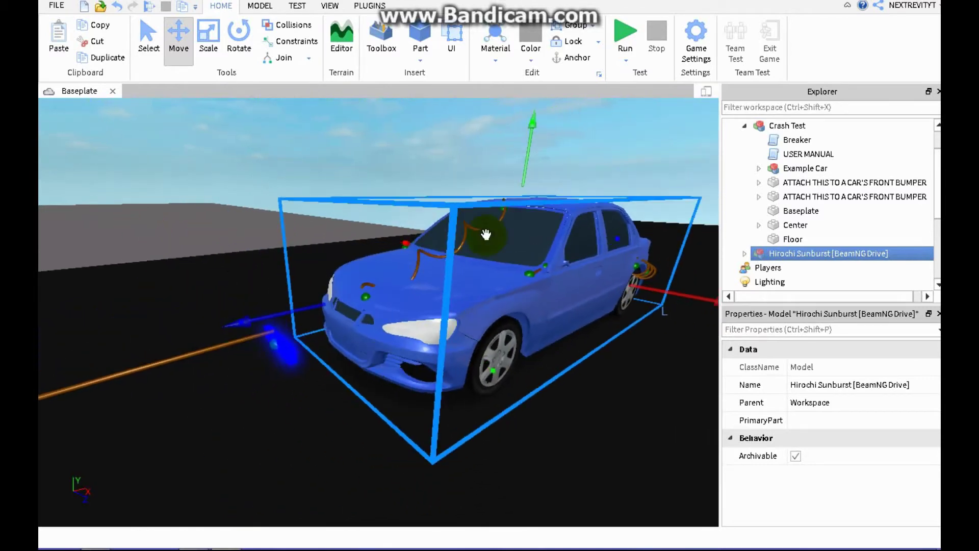
# Adjust the Sunburst's height and position so its front bumper sits just behind the blue attachment block.
pyautogui.moveTo(527, 176); pyautogui.dragTo(525, 165)
pyautogui.moveTo(503, 263); pyautogui.dragTo(461, 255, button='right')
pyautogui.moveTo(411, 238); pyautogui.dragTo(470, 257)
pyautogui.moveTo(470, 257); pyautogui.dragTo(467, 262, button='right')
pyautogui.moveTo(433, 274); pyautogui.dragTo(443, 271)
pyautogui.click(638, 201)
pyautogui.moveTo(638, 201); pyautogui.dragTo(638, 201, button='right')
pyautogui.moveTo(443, 306); pyautogui.dragTo(442, 307, button='right')
# Create a Weld constraint between the blue attachment block and the Sunburst's front bumper.
pyautogui.click(271, 8)
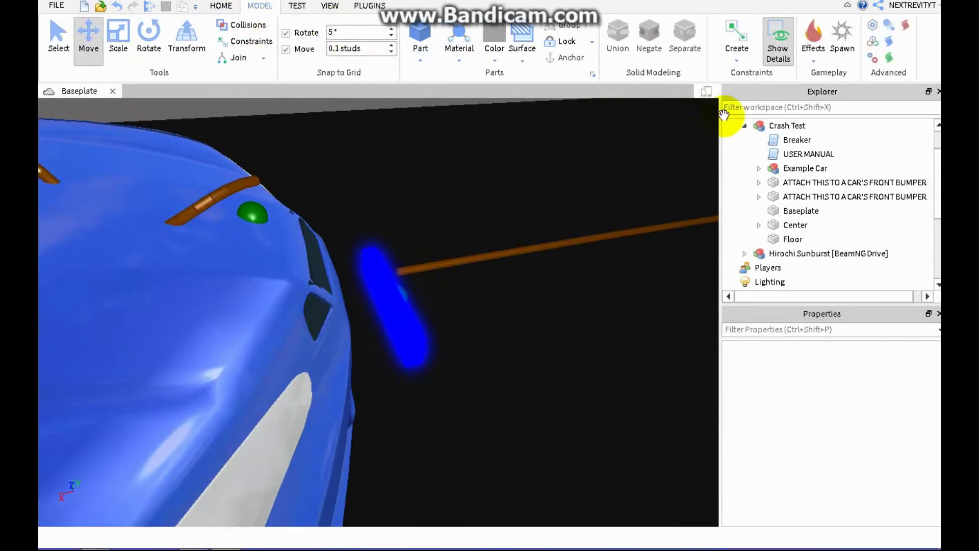
pyautogui.click(741, 60)
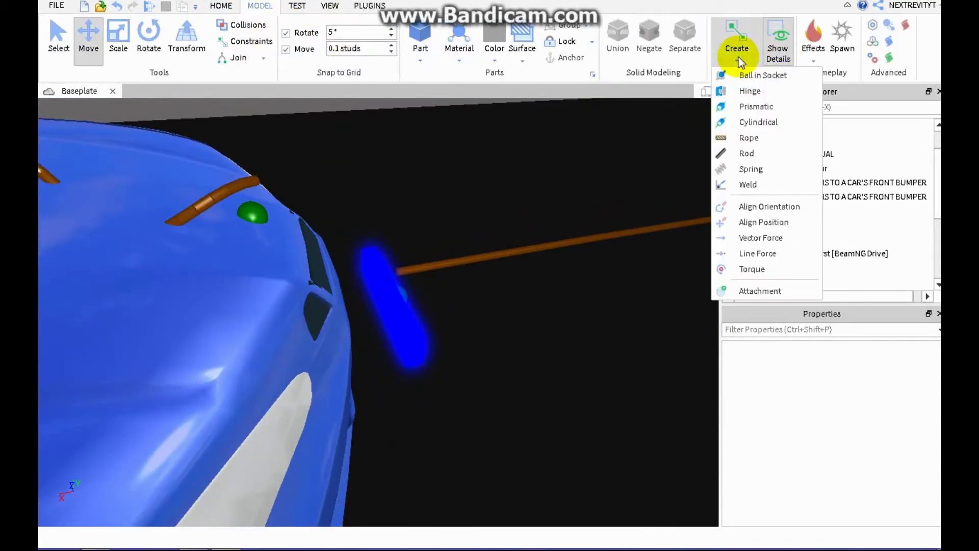
pyautogui.click(743, 183)
pyautogui.moveTo(466, 291); pyautogui.dragTo(458, 300, button='right')
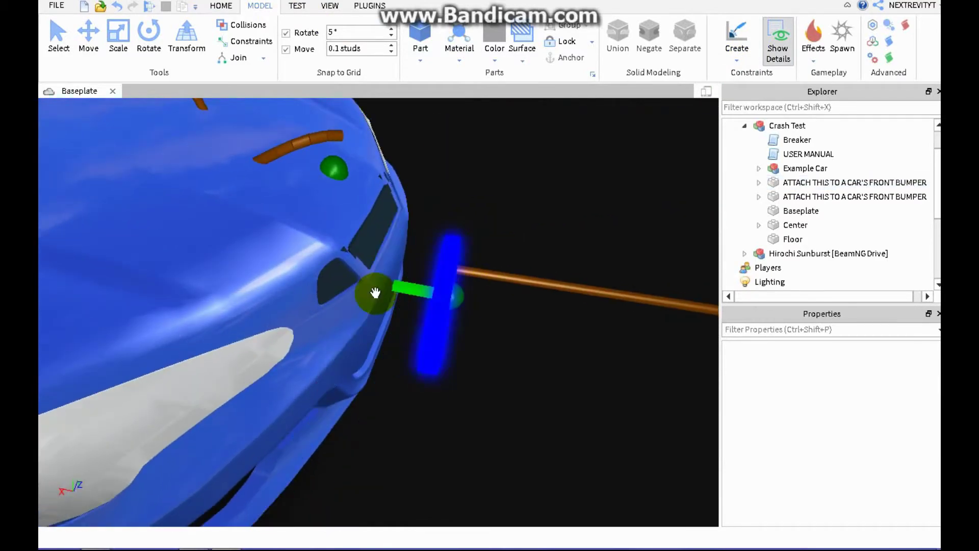
pyautogui.click(376, 293)
pyautogui.moveTo(437, 312); pyautogui.dragTo(456, 330, button='right')
pyautogui.scroll(-5, 474, 193)
pyautogui.click(468, 194)
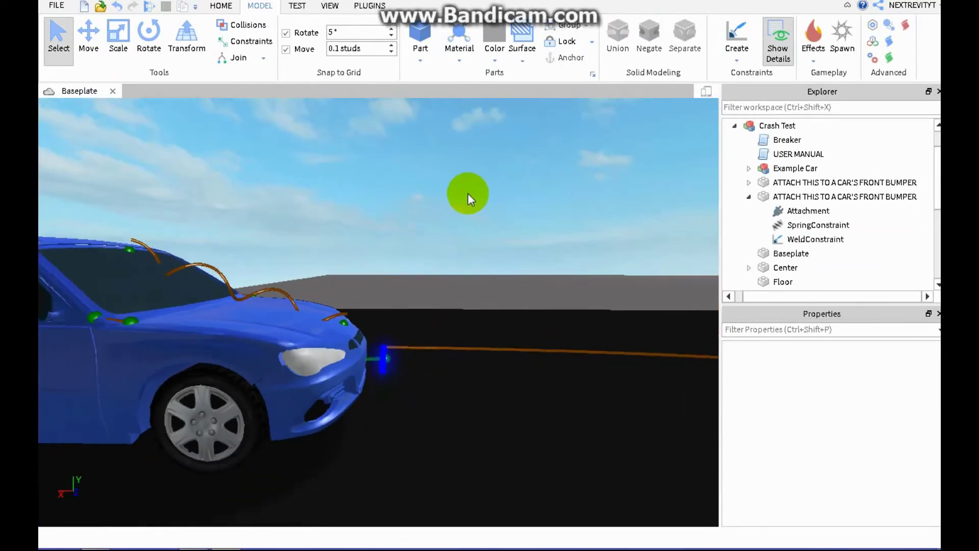
# Nudge the blue attachment block at the track's other end closer against the remaining Example Car's front bumper.
pyautogui.scroll(-3, 475, 193)
pyautogui.moveTo(468, 194); pyautogui.dragTo(475, 193, button='right')
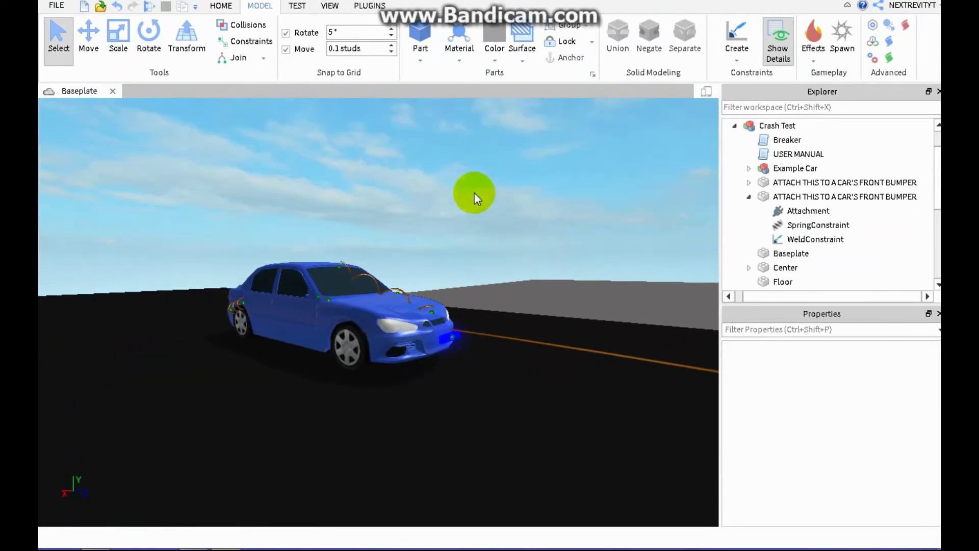
pyautogui.scroll(10, 474, 192)
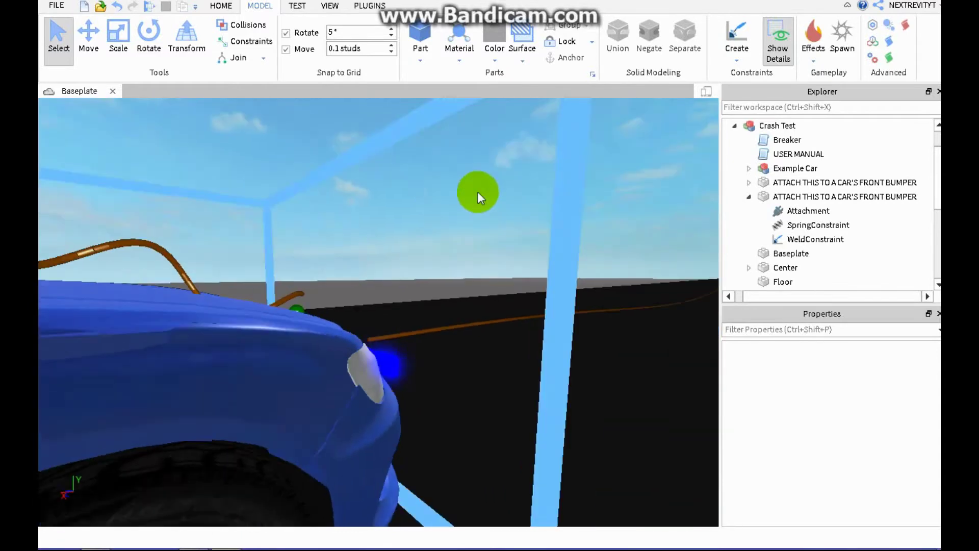
pyautogui.scroll(-10, 478, 191)
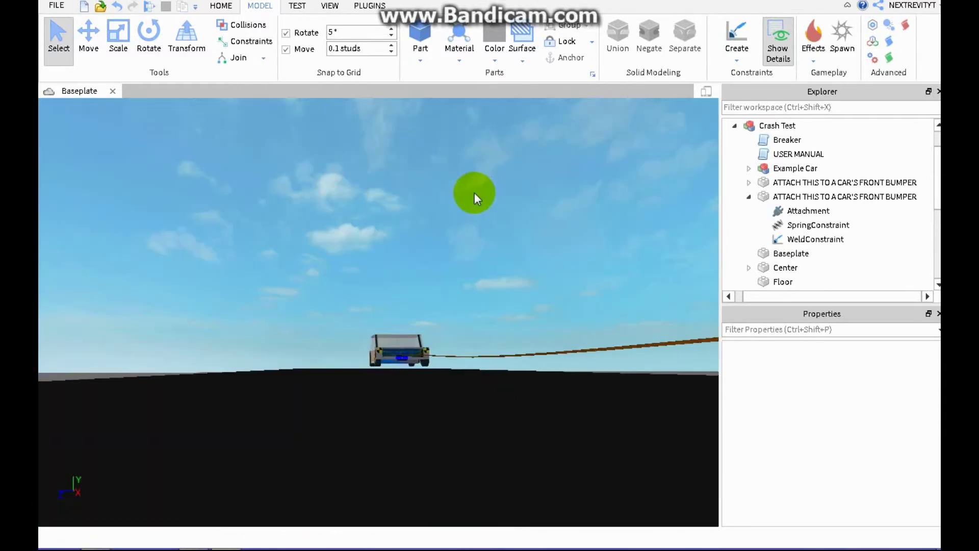
pyautogui.scroll(5, 475, 194)
pyautogui.moveTo(475, 204)
pyautogui.mouseDown(button='right')
pyautogui.moveTo(479, 186)
pyautogui.moveTo(473, 196)
pyautogui.mouseUp(button='right')
pyautogui.press('w')
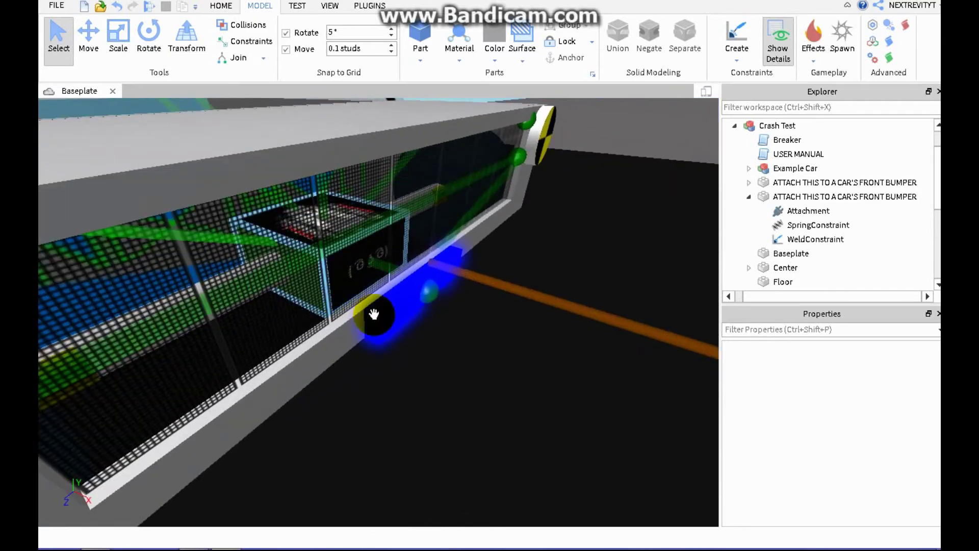
pyautogui.click(368, 308)
pyautogui.click(222, 7)
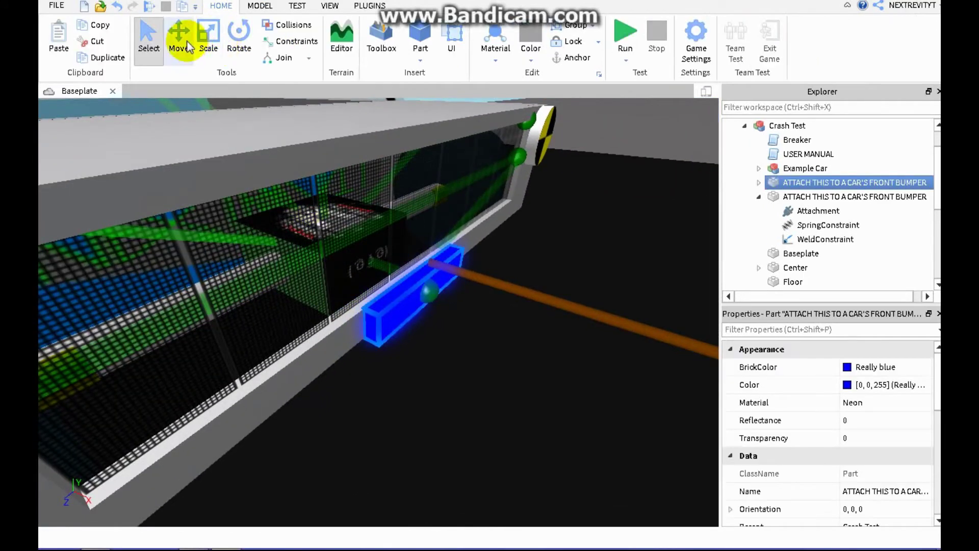
pyautogui.moveTo(550, 337)
pyautogui.mouseDown()
pyautogui.moveTo(612, 356)
pyautogui.moveTo(535, 331)
pyautogui.mouseUp()
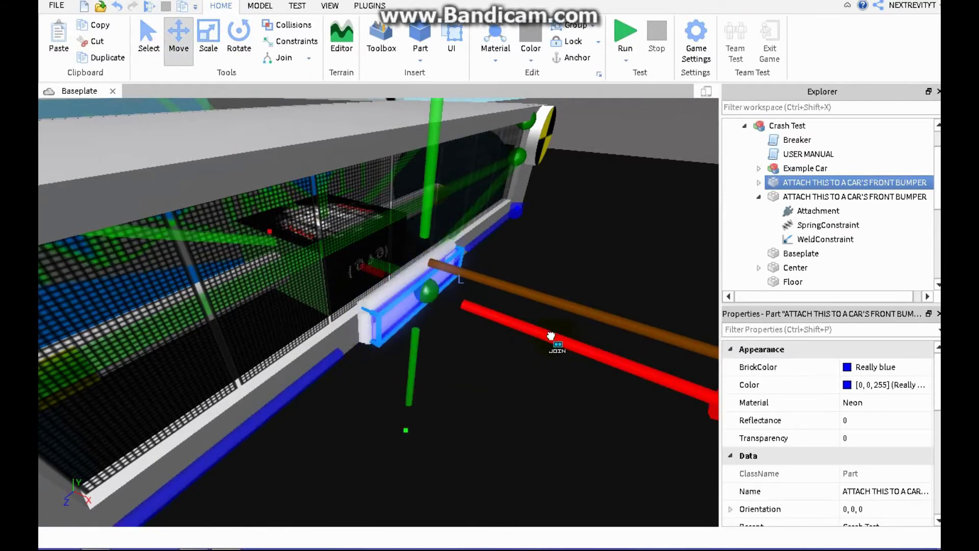
pyautogui.click(593, 117)
# Run the simulation and watch the Hirochi Sunburst and the Example Car crash on the track.
pyautogui.moveTo(506, 282); pyautogui.dragTo(740, 182, button='right')
pyautogui.scroll(-3, 506, 282)
pyautogui.scroll(-8, 507, 282)
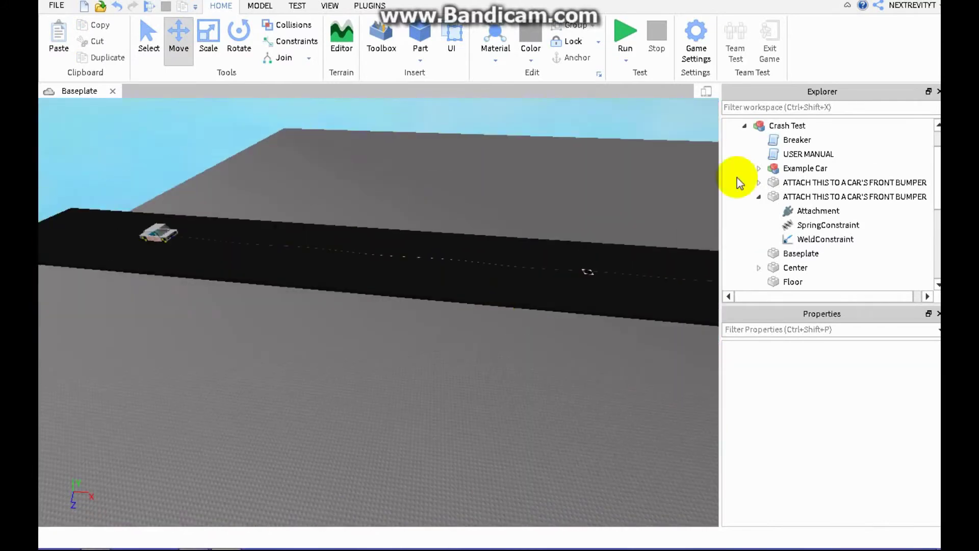
pyautogui.scroll(1, 801, 240)
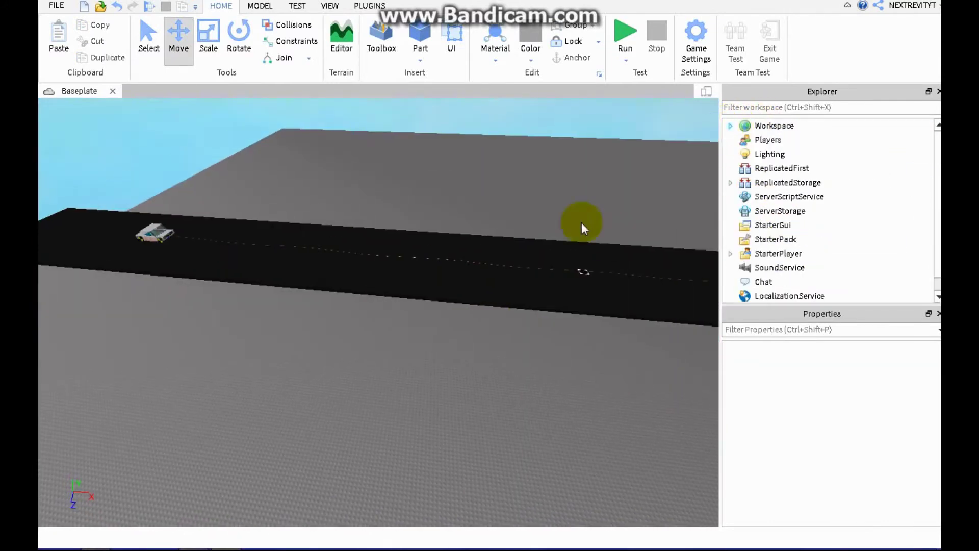
pyautogui.moveTo(413, 364); pyautogui.dragTo(429, 355, button='right')
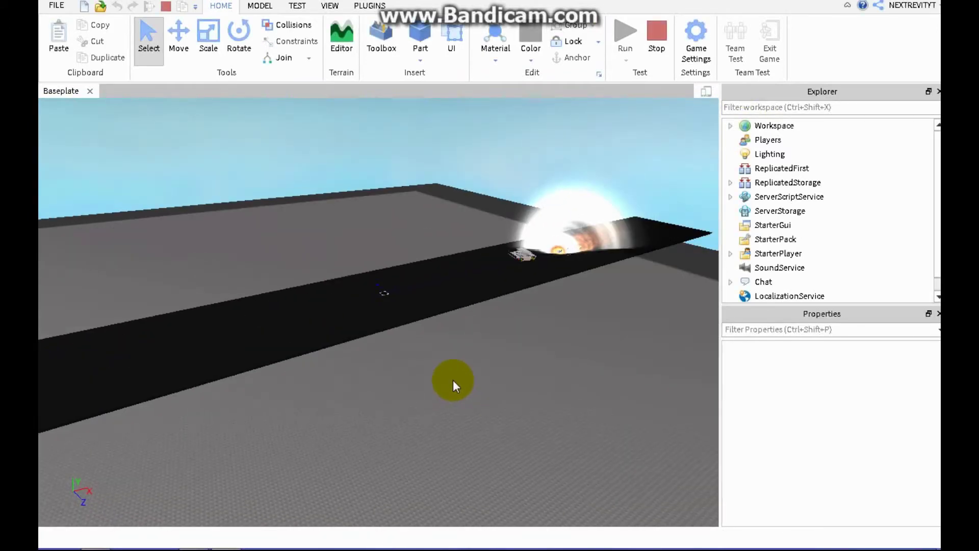
pyautogui.moveTo(453, 380); pyautogui.dragTo(453, 379, button='right')
pyautogui.scroll(6, 452, 379)
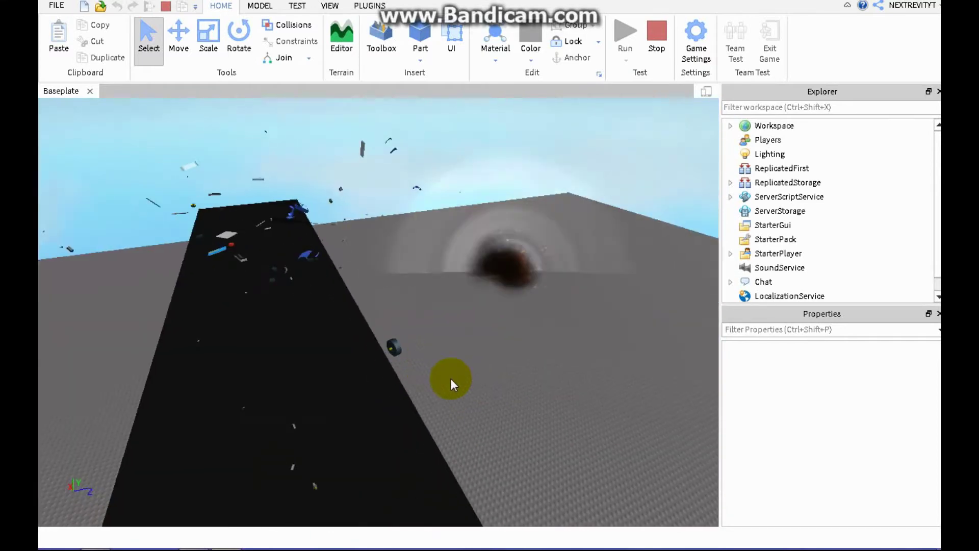
pyautogui.moveTo(451, 379)
pyautogui.mouseDown(button='right')
pyautogui.moveTo(467, 388)
pyautogui.moveTo(453, 379)
pyautogui.mouseUp(button='right')
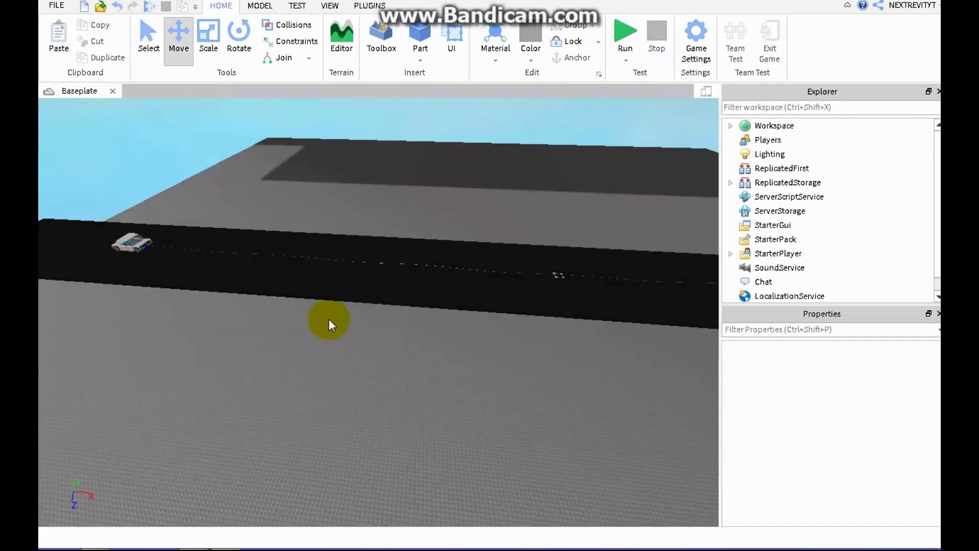
# Examine the Hirochi Sunburst and its bumper attachment from the front, side and rear.
pyautogui.moveTo(330, 323); pyautogui.dragTo(333, 329, button='right')
pyautogui.press('w')
pyautogui.scroll(3, 333, 327)
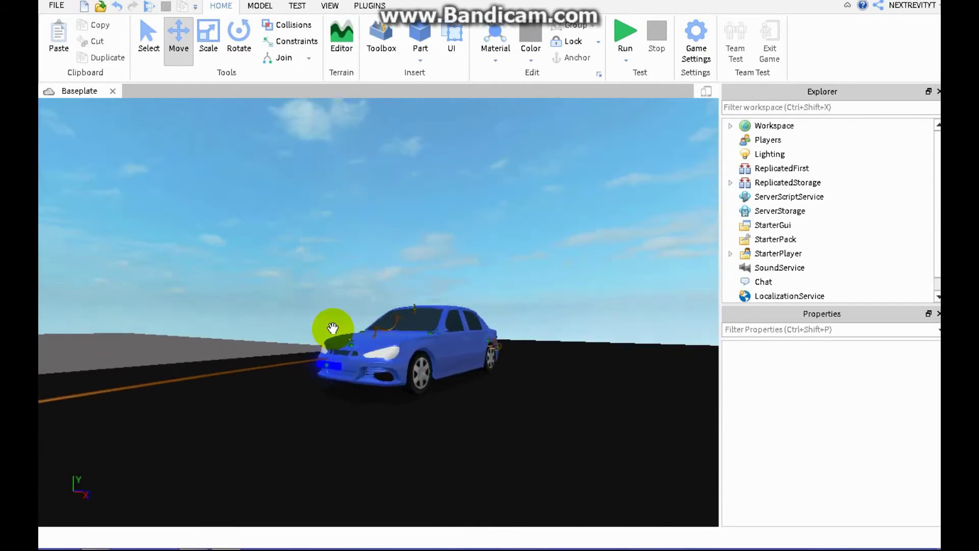
pyautogui.scroll(8, 332, 327)
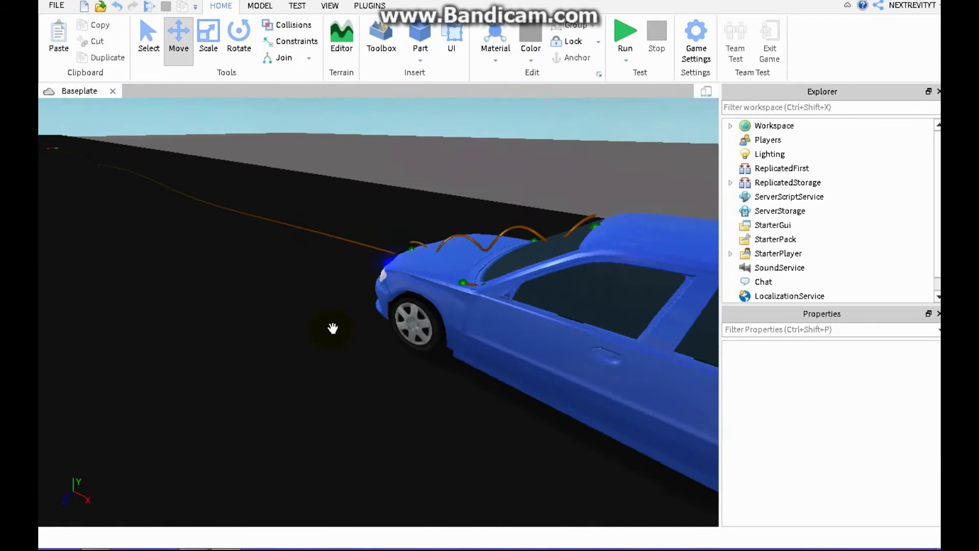
pyautogui.press('s')
pyautogui.moveTo(332, 328); pyautogui.dragTo(333, 328, button='right')
pyautogui.press('d')
pyautogui.scroll(8, 332, 328)
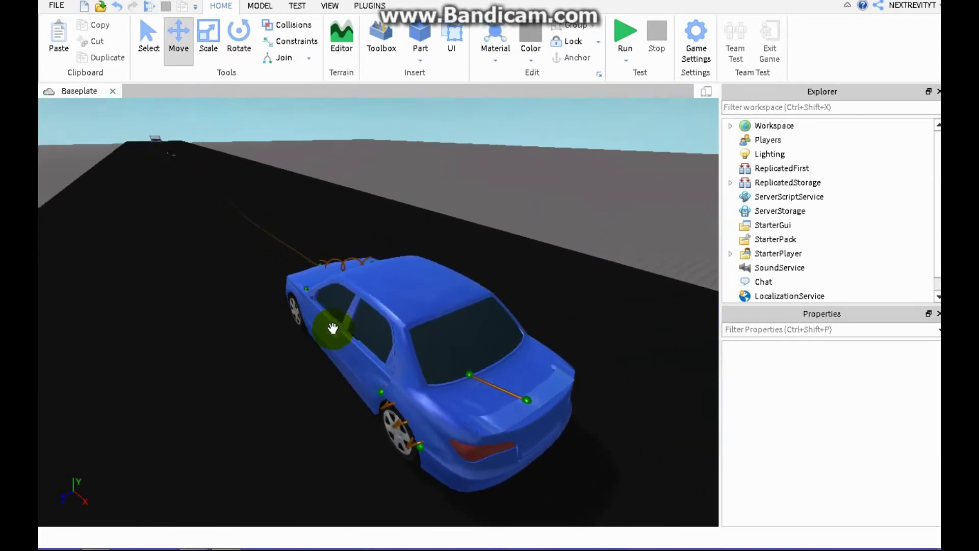
# Delete the Hirochi Sunburst from the track, leaving its blue attachment block in place.
pyautogui.scroll(-5, 339, 326)
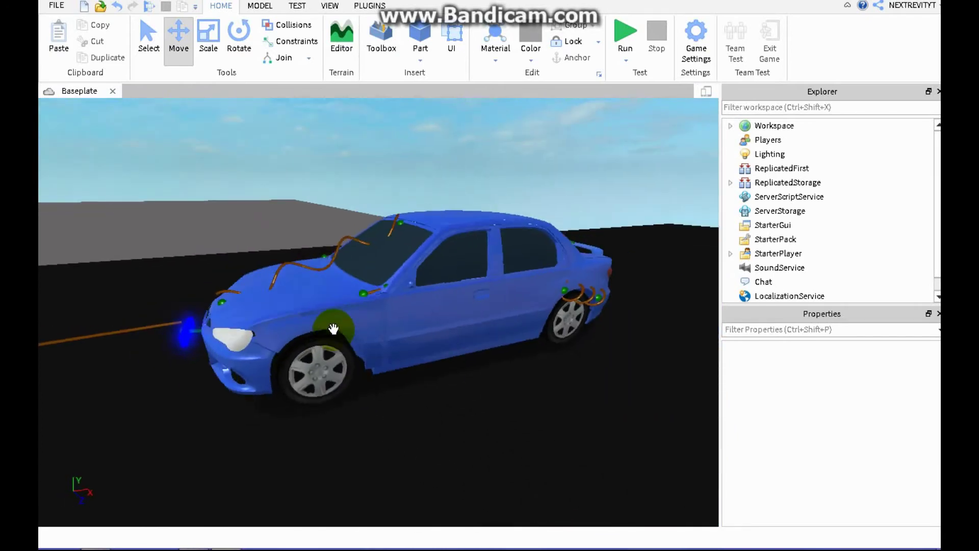
pyautogui.click(339, 321)
pyautogui.press('w')
pyautogui.moveTo(378, 234); pyautogui.dragTo(362, 114, button='right')
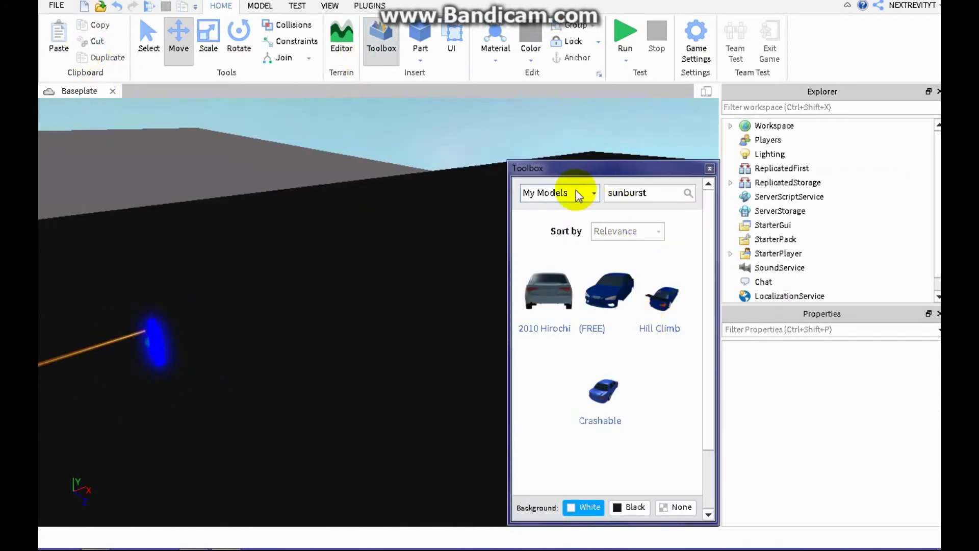
# Clear the "sunburst" search in My Models and insert the BeamStyleDeformableSUV model.
pyautogui.click(576, 193)
pyautogui.click(674, 192)
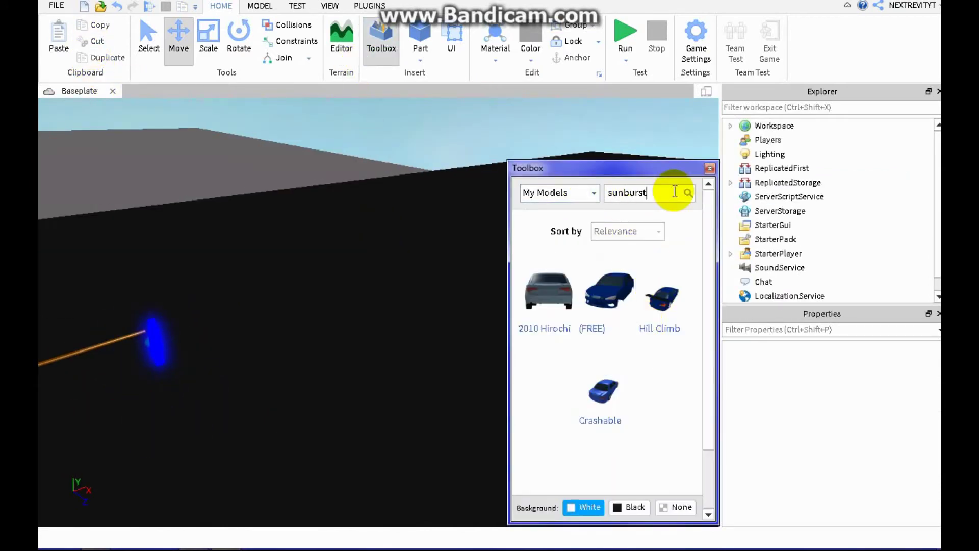
pyautogui.press('Return')
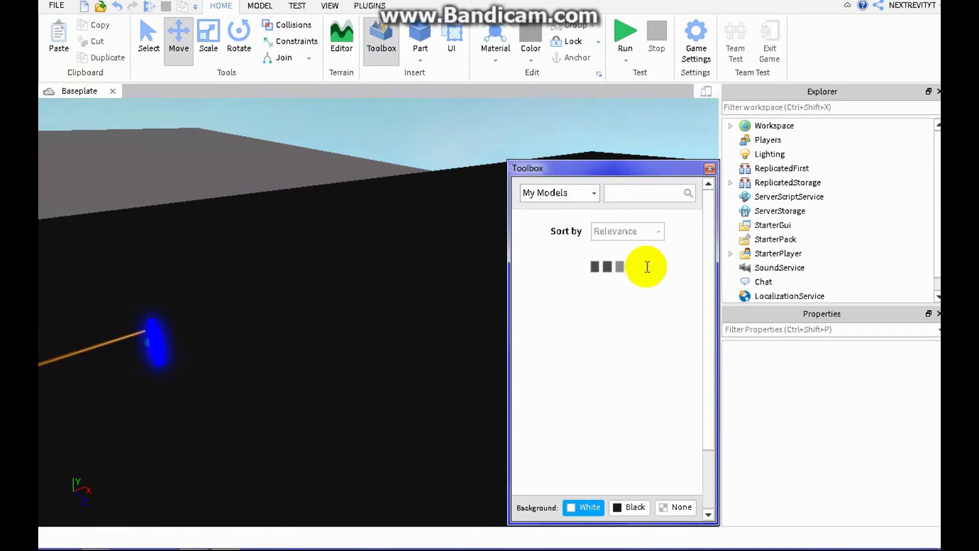
pyautogui.moveTo(178, 296); pyautogui.dragTo(201, 306, button='right')
pyautogui.scroll(-3, 539, 359)
pyautogui.scroll(-5, 656, 361)
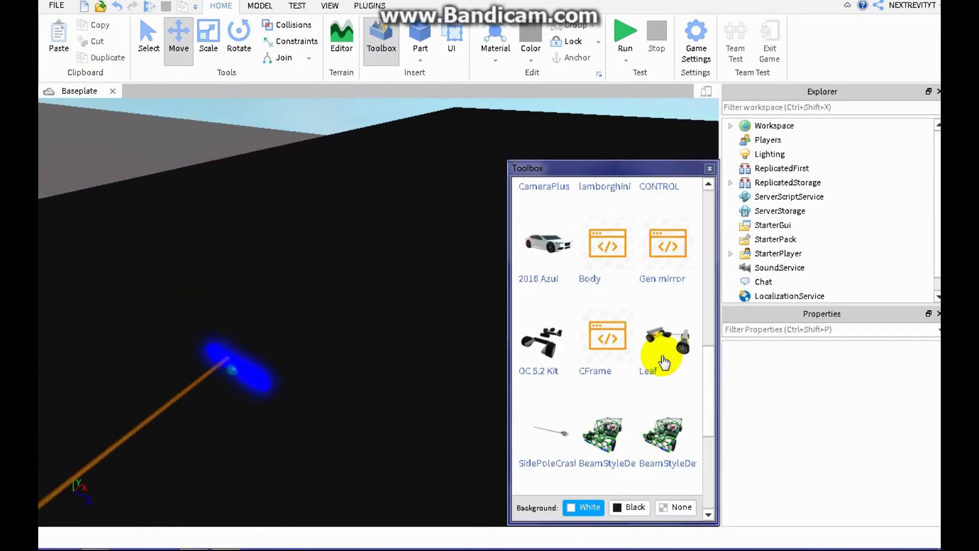
pyautogui.scroll(-5, 612, 339)
pyautogui.scroll(4, 642, 357)
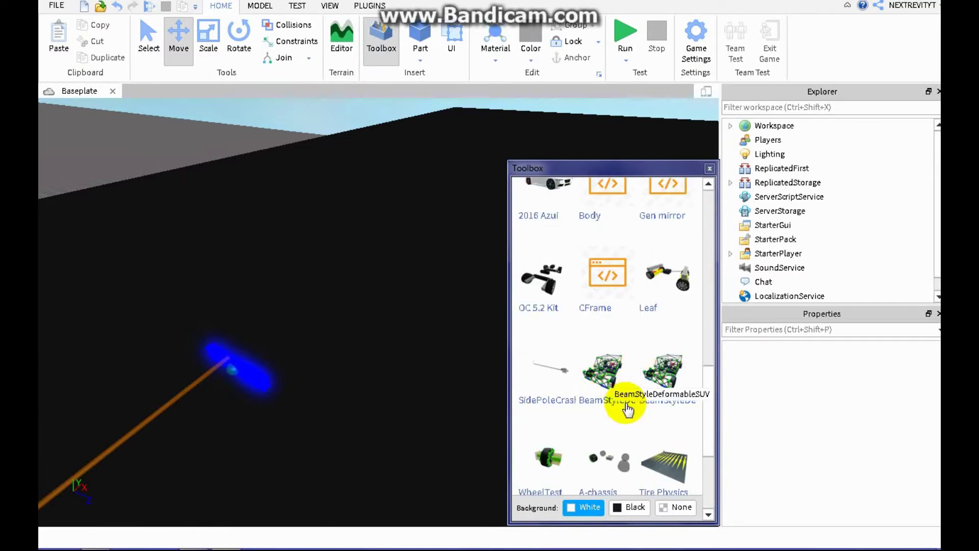
pyautogui.click(709, 168)
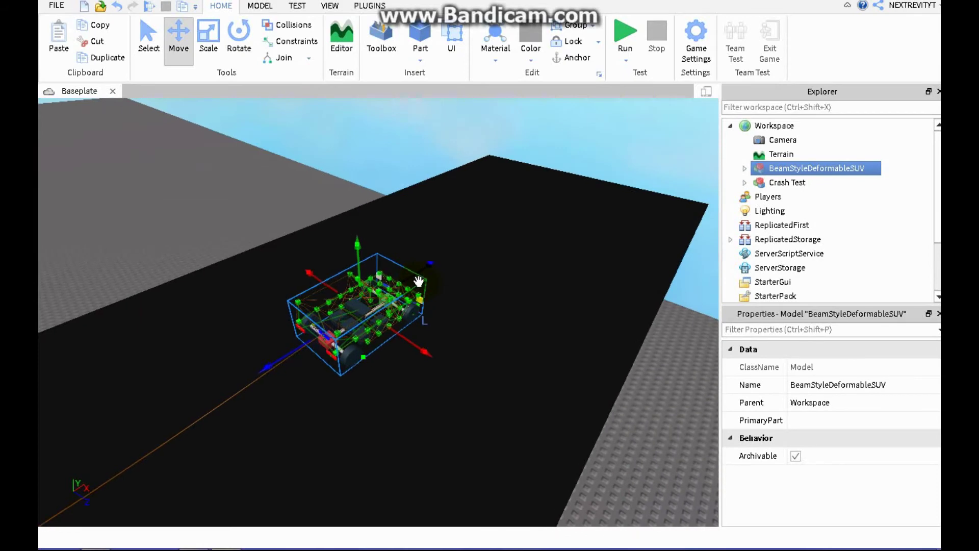
# Place the BeamStyleDeformableSUV on the track just behind the blue attachment block, in line with the spring.
pyautogui.scroll(1, 424, 272)
pyautogui.moveTo(426, 266); pyautogui.dragTo(477, 253)
pyautogui.scroll(1, 454, 273)
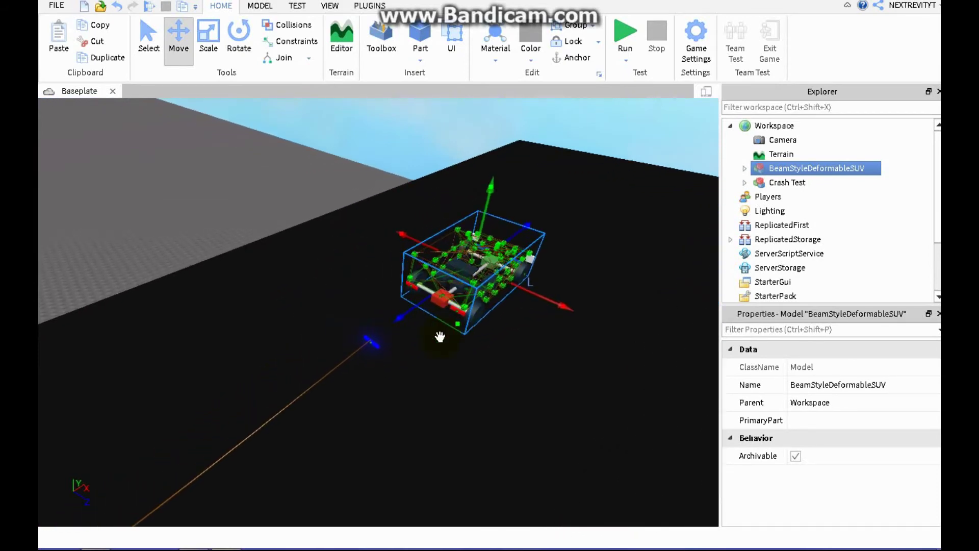
pyautogui.scroll(5, 439, 337)
pyautogui.scroll(-5, 440, 337)
pyautogui.scroll(4, 422, 305)
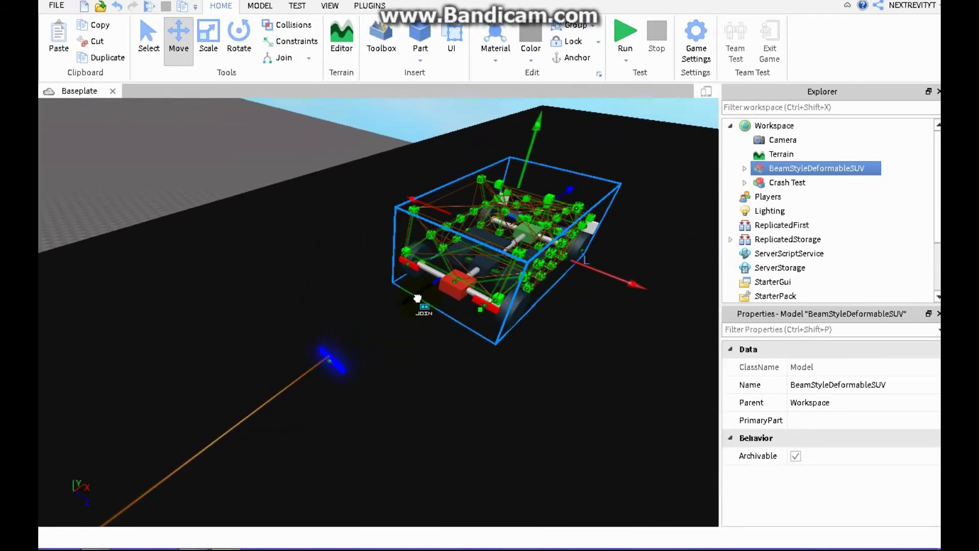
pyautogui.moveTo(417, 299); pyautogui.dragTo(373, 325)
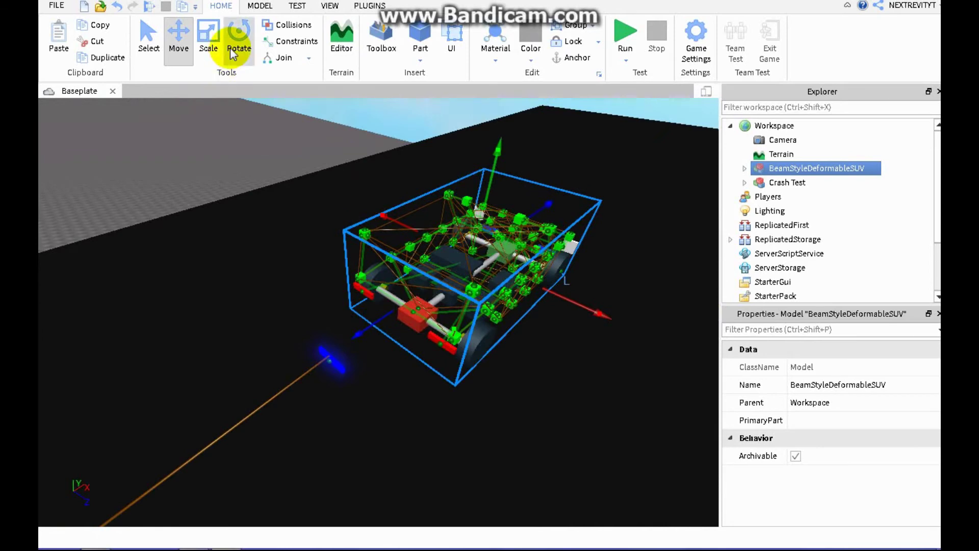
# Rotate the SUV half a turn and slide its front bumper up against the blue attachment block.
pyautogui.moveTo(666, 335); pyautogui.dragTo(666, 343)
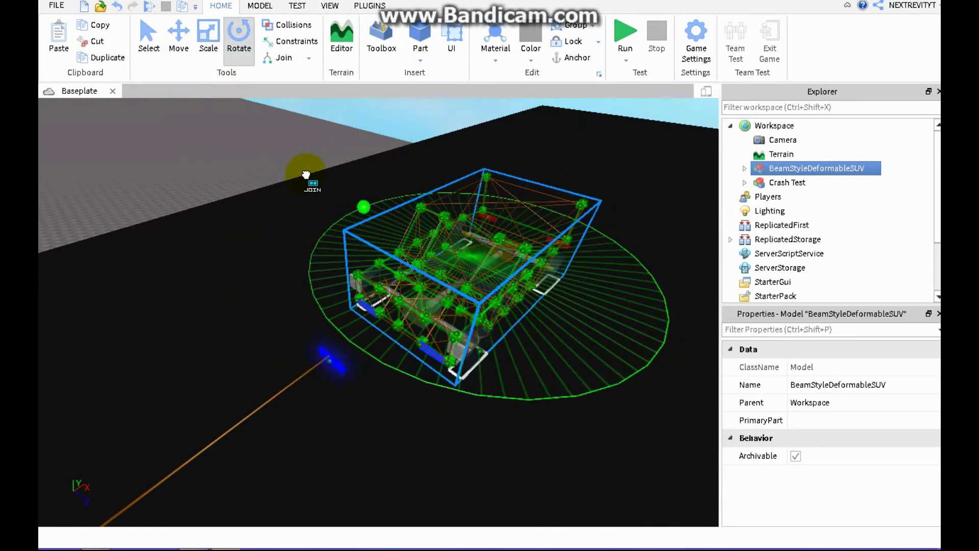
pyautogui.moveTo(306, 175); pyautogui.dragTo(306, 175)
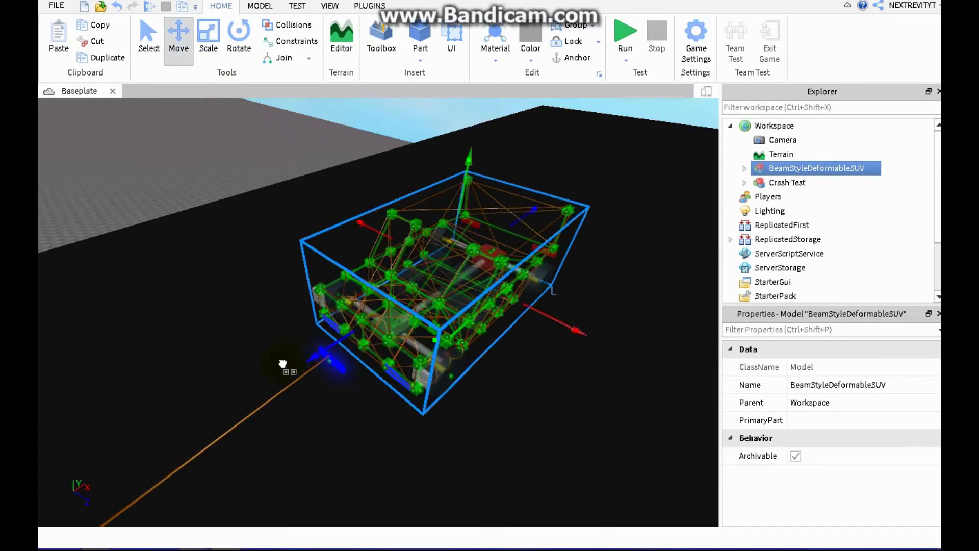
pyautogui.scroll(5, 351, 386)
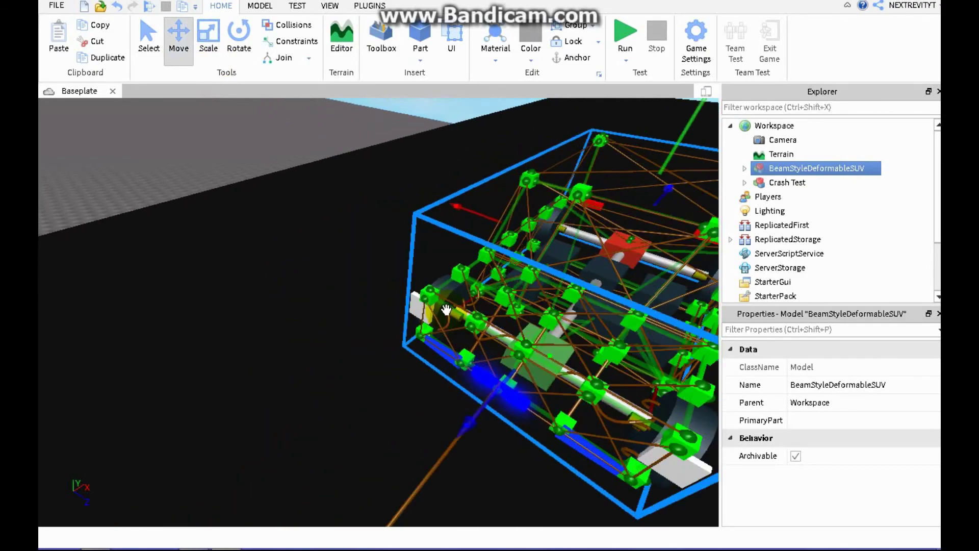
pyautogui.moveTo(447, 310); pyautogui.dragTo(419, 237, button='right')
pyautogui.moveTo(420, 232); pyautogui.dragTo(415, 232)
pyautogui.moveTo(554, 341); pyautogui.dragTo(546, 221, button='right')
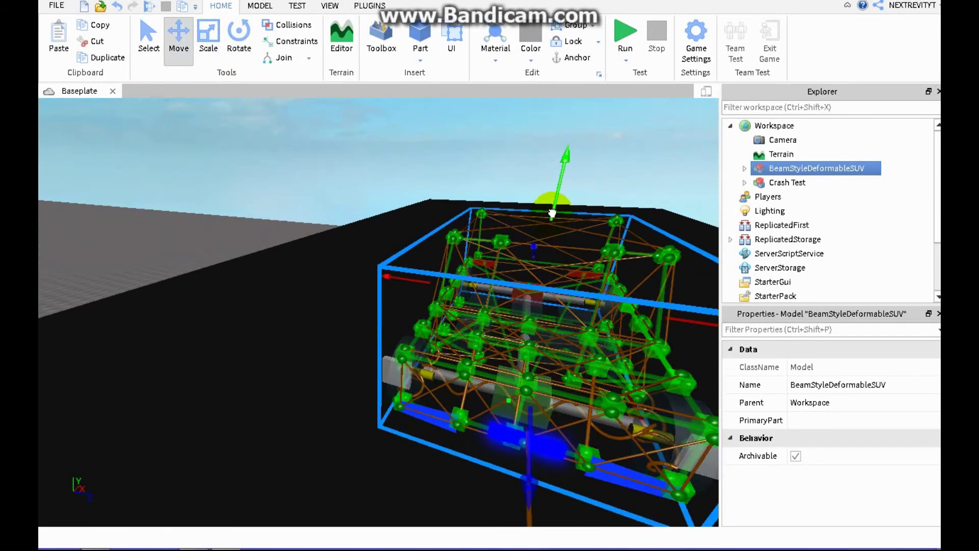
# Try to weld the blue attachment block to the SUV's front bumper, and delete the WeldConstraint created on the Floor.
pyautogui.click(590, 144)
pyautogui.scroll(6, 590, 145)
pyautogui.scroll(8, 586, 162)
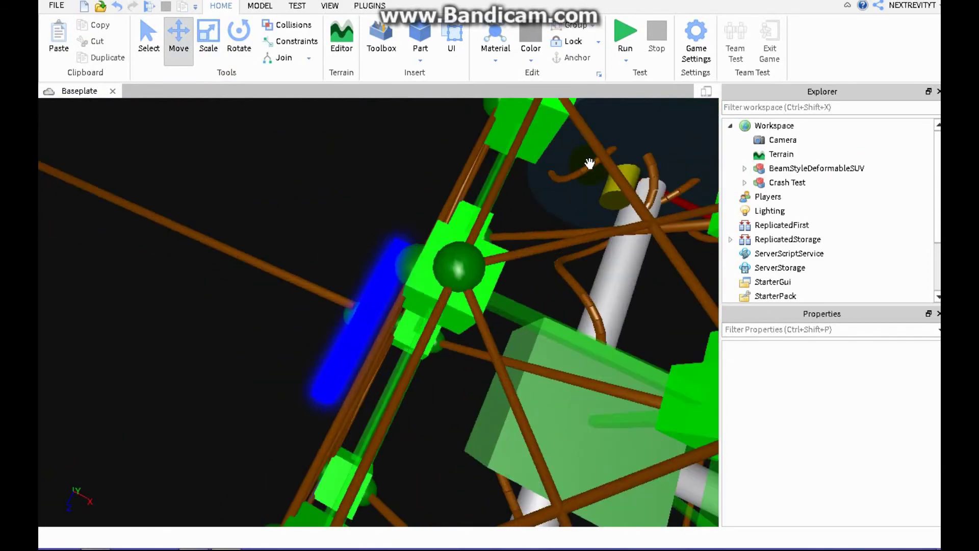
pyautogui.click(260, 7)
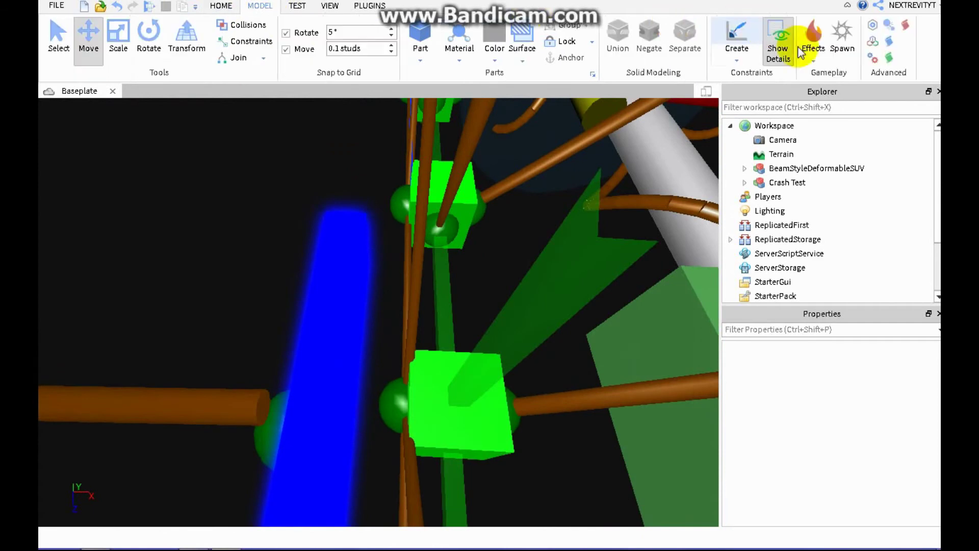
pyautogui.moveTo(453, 304); pyautogui.dragTo(377, 320, button='right')
pyautogui.click(364, 312)
pyautogui.click(370, 311)
pyautogui.click(220, 7)
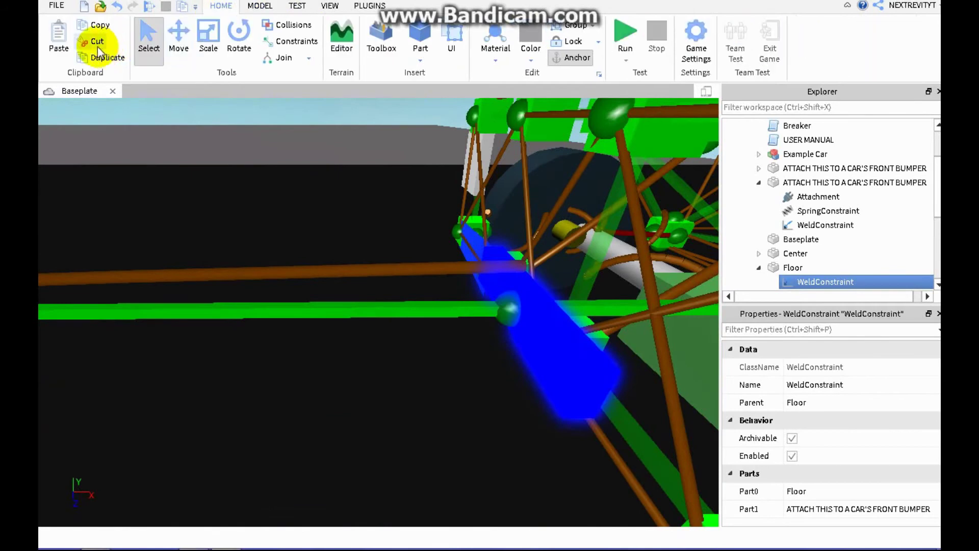
pyautogui.moveTo(476, 209); pyautogui.dragTo(465, 211, button='right')
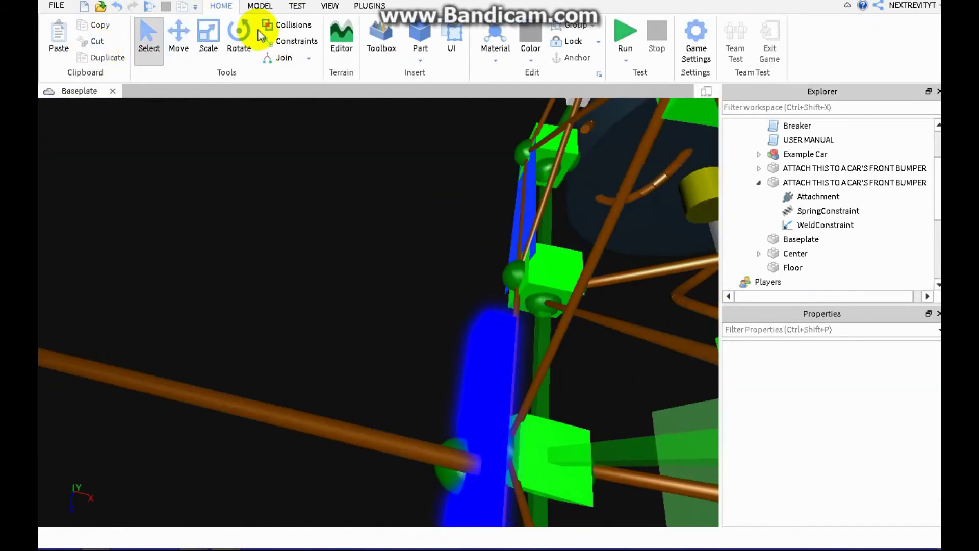
# Create a Weld constraint between the blue attachment block and the green node at the SUV's front.
pyautogui.click(255, 7)
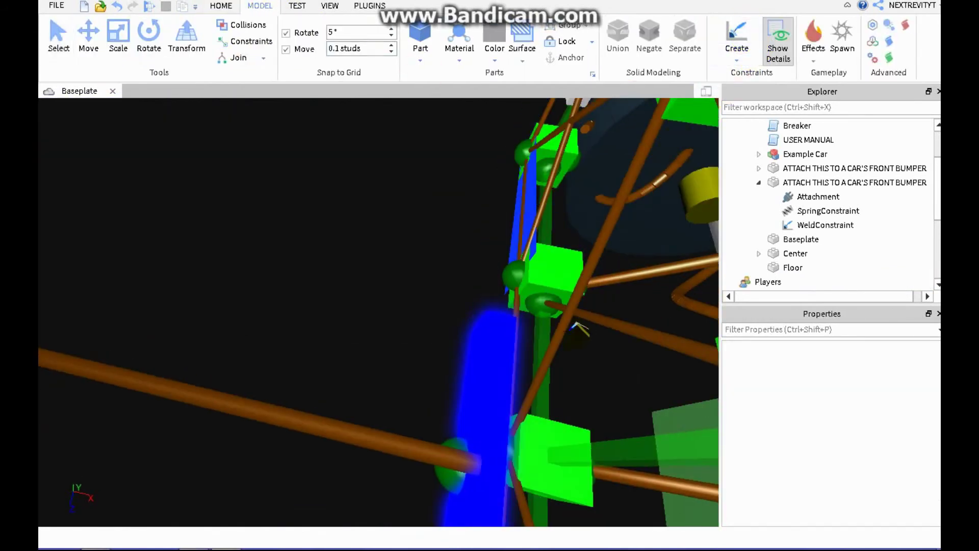
pyautogui.click(498, 356)
pyautogui.click(553, 443)
pyautogui.press('Escape')
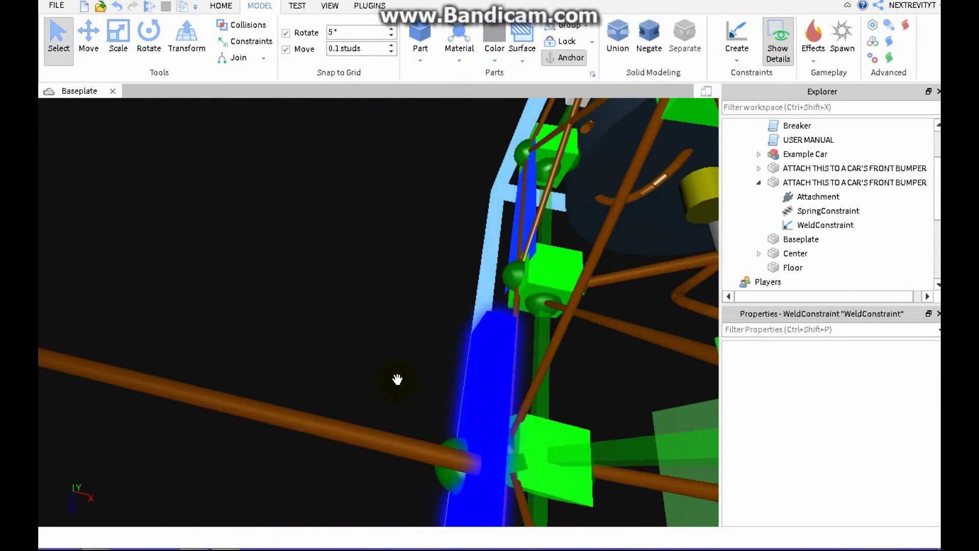
# Run the simulation and watch the BeamStyleDeformableSUV and the Example Car crash on the track.
pyautogui.scroll(-12, 386, 367)
pyautogui.moveTo(398, 380); pyautogui.dragTo(588, 336, button='right')
pyautogui.scroll(2, 822, 199)
pyautogui.click(743, 182)
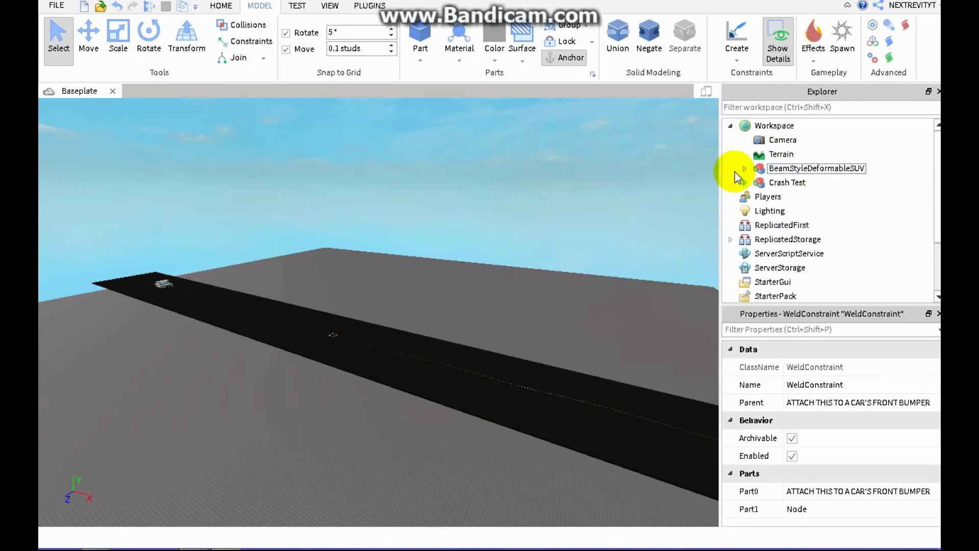
pyautogui.click(729, 126)
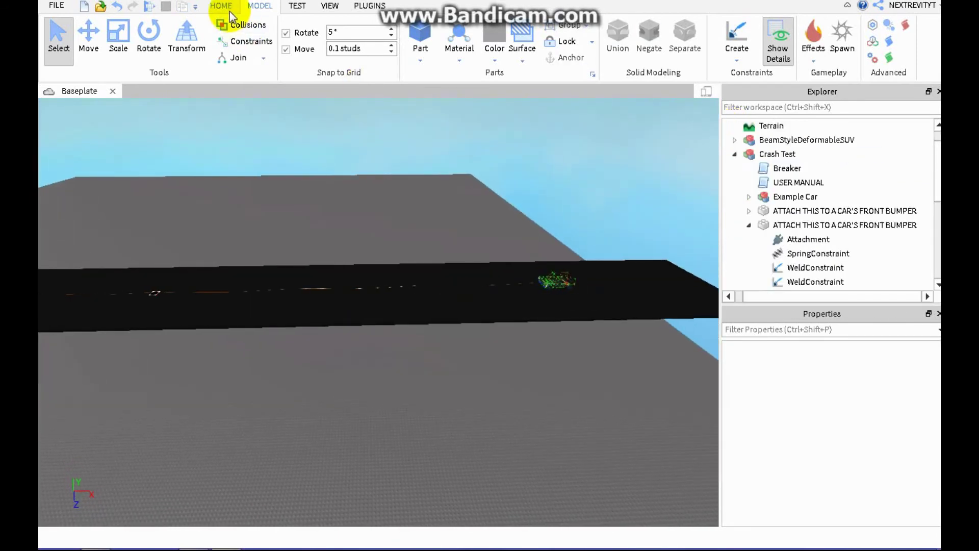
pyautogui.click(230, 9)
pyautogui.click(297, 5)
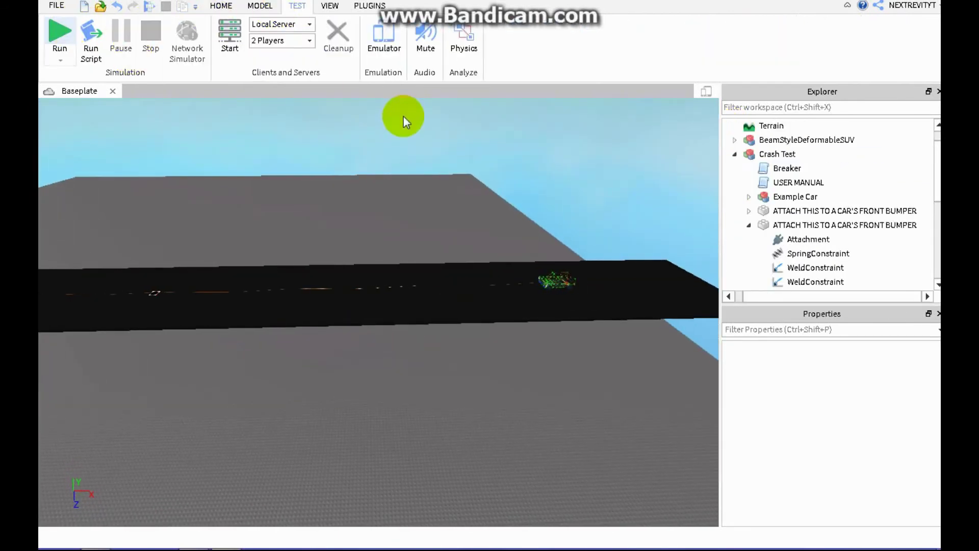
pyautogui.press('F5')
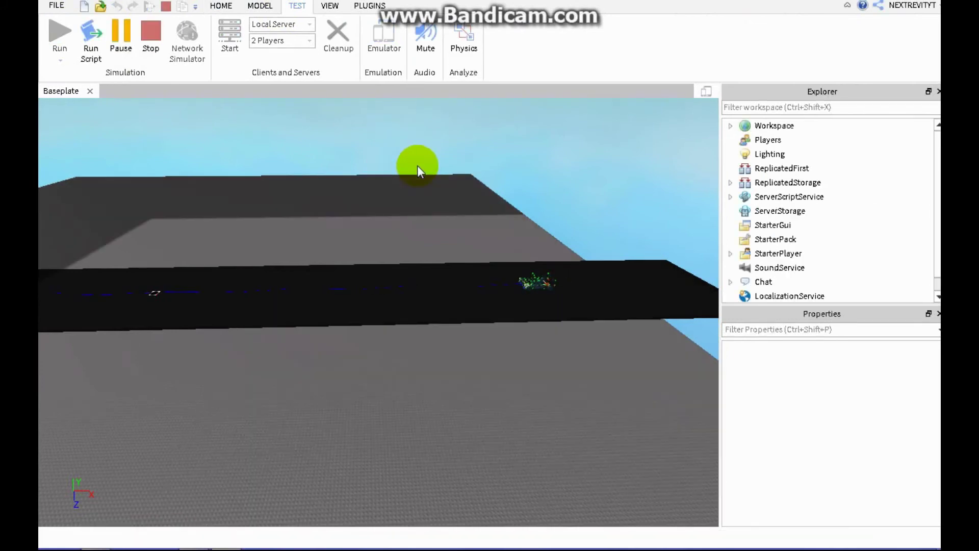
pyautogui.press('w')
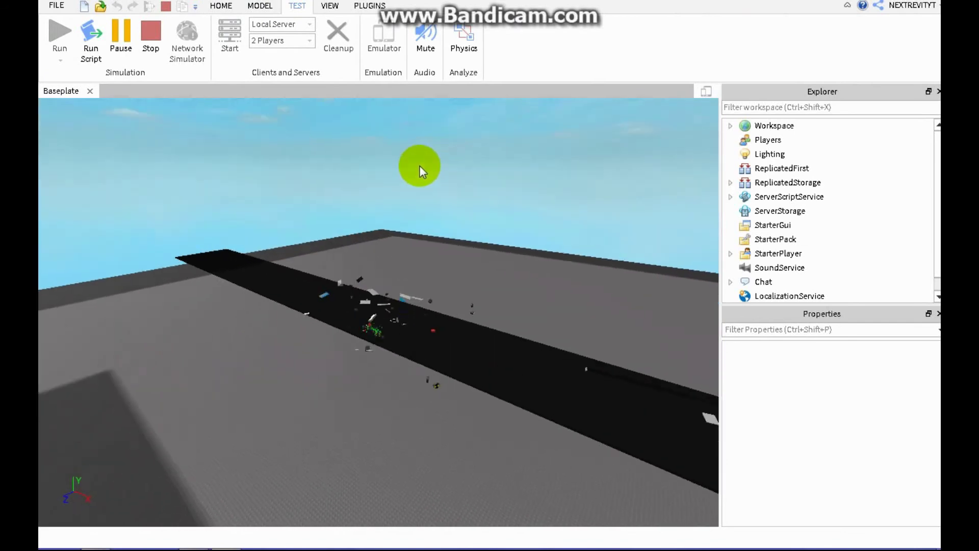